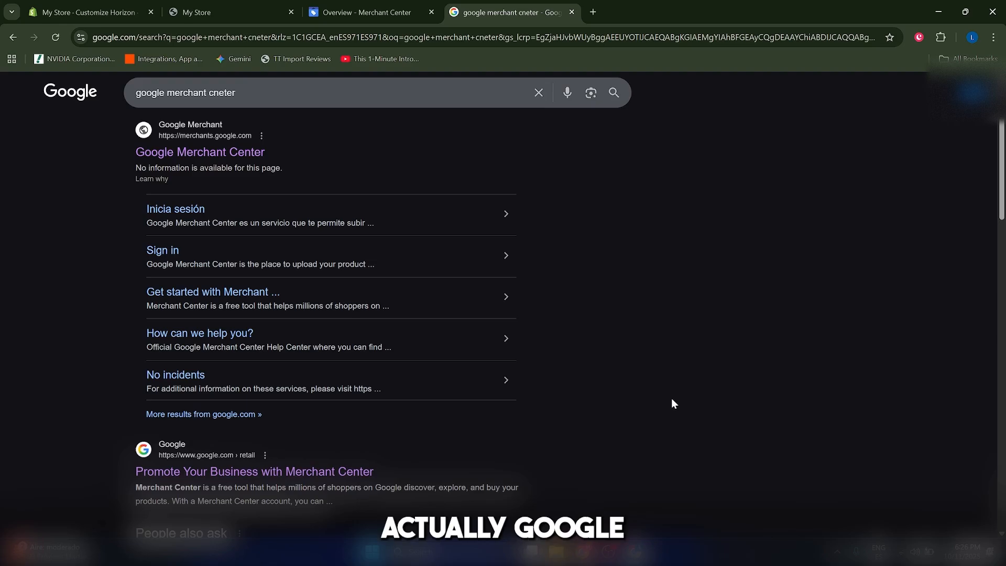
Scroll through the My Store storefront to review the grid of €19,99 sample T-shirts
{"action": "scroll", "coordinate": [680, 385], "scroll_direction": "down", "scroll_amount": 1}
{"action": "scroll", "coordinate": [681, 385], "scroll_direction": "up", "scroll_amount": 1}
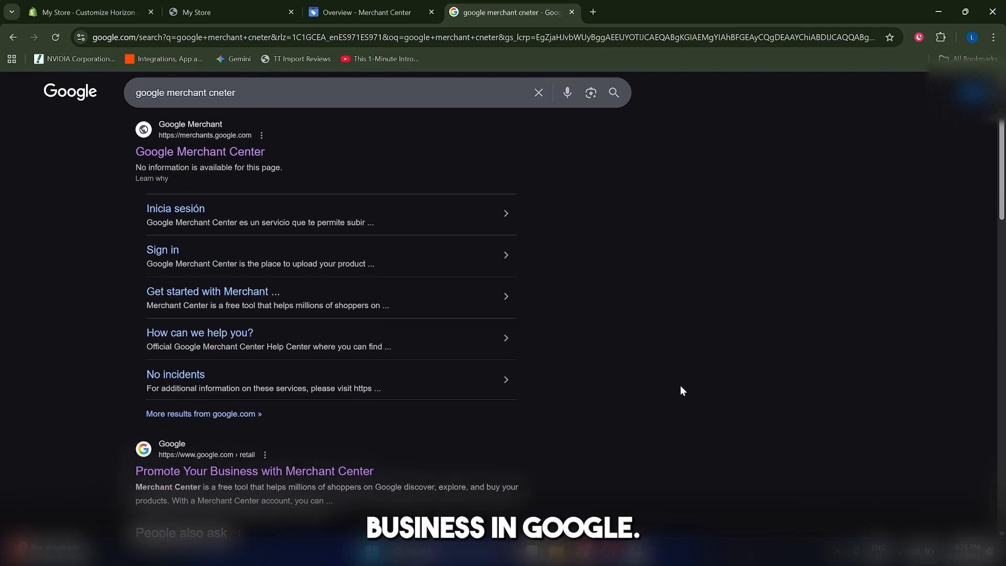
{"action": "scroll", "coordinate": [681, 390], "scroll_direction": "down", "scroll_amount": 1}
{"action": "scroll", "coordinate": [682, 386], "scroll_direction": "up", "scroll_amount": 1}
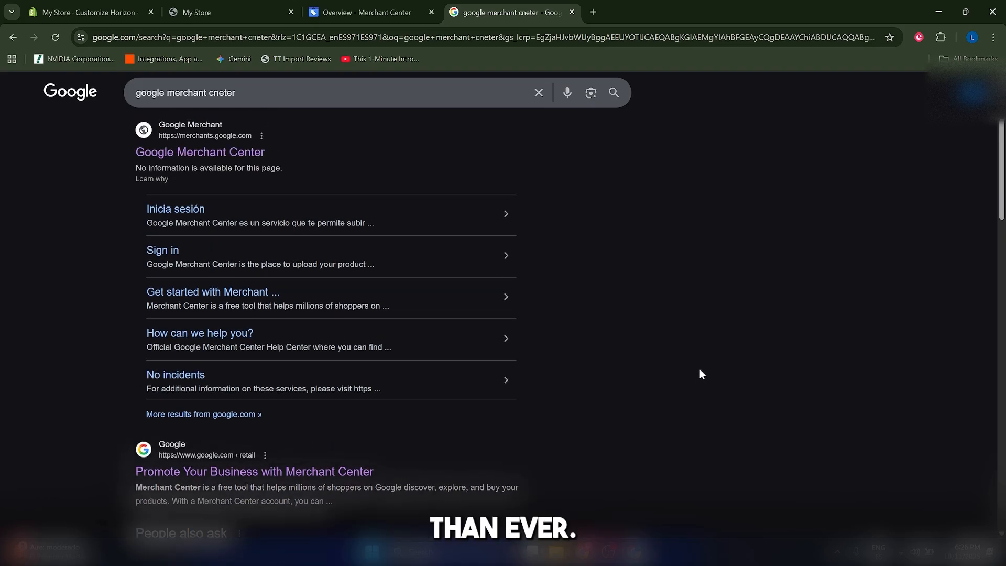
{"action": "scroll", "coordinate": [700, 369], "scroll_direction": "up", "scroll_amount": 1}
{"action": "scroll", "coordinate": [699, 367], "scroll_direction": "down", "scroll_amount": 1}
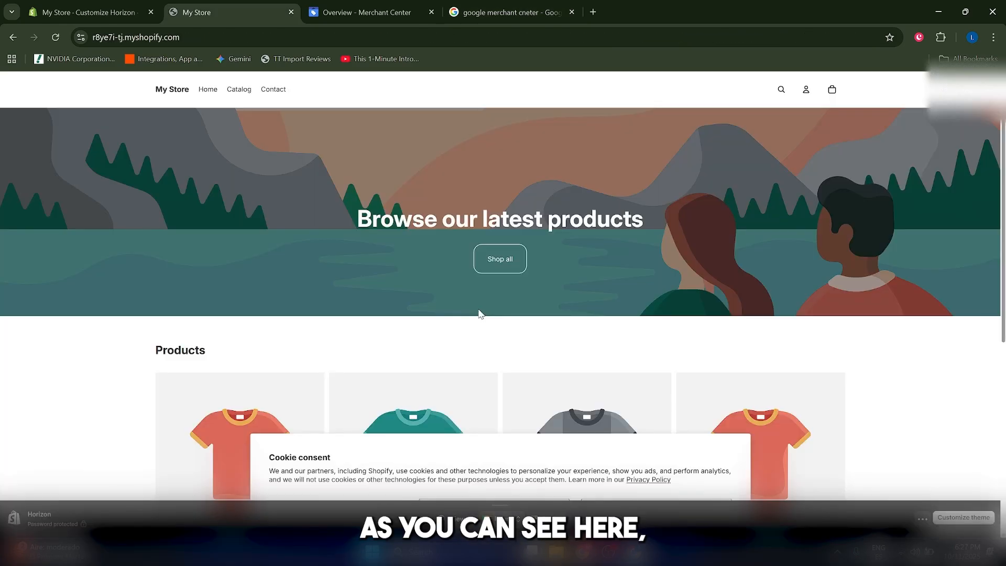
{"action": "scroll", "coordinate": [470, 287], "scroll_direction": "down", "scroll_amount": 1}
{"action": "scroll", "coordinate": [470, 287], "scroll_direction": "up", "scroll_amount": 2}
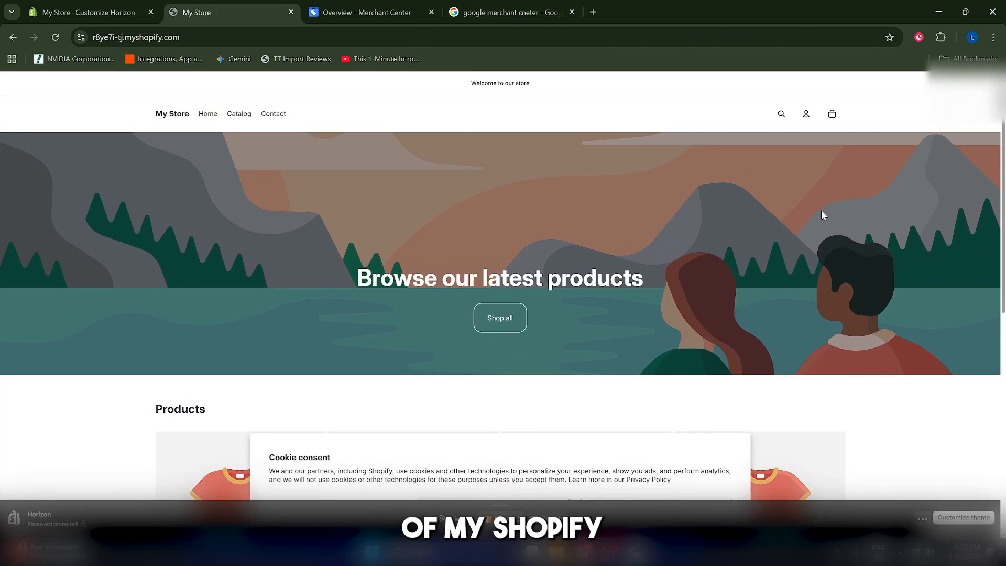
{"action": "left_click_drag", "start_coordinate": [1005, 195], "coordinate": [1005, 196]}
{"action": "scroll", "coordinate": [1005, 199], "scroll_direction": "down", "scroll_amount": 7}
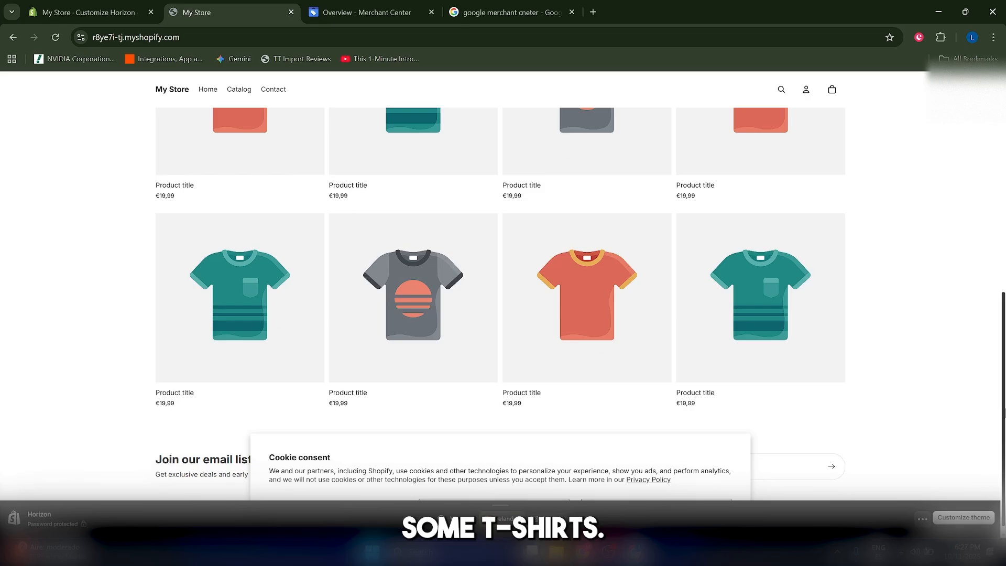
{"action": "scroll", "coordinate": [1005, 316], "scroll_direction": "up", "scroll_amount": 3}
{"action": "scroll", "coordinate": [1005, 316], "scroll_direction": "up", "scroll_amount": 1}
{"action": "scroll", "coordinate": [1005, 356], "scroll_direction": "down", "scroll_amount": 4}
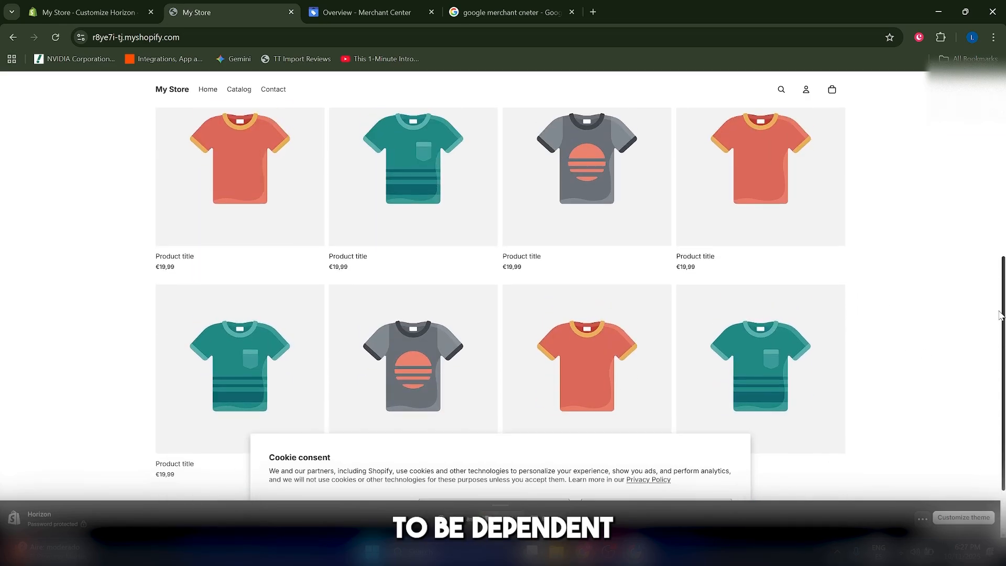
{"action": "scroll", "coordinate": [621, 349], "scroll_direction": "up", "scroll_amount": 5}
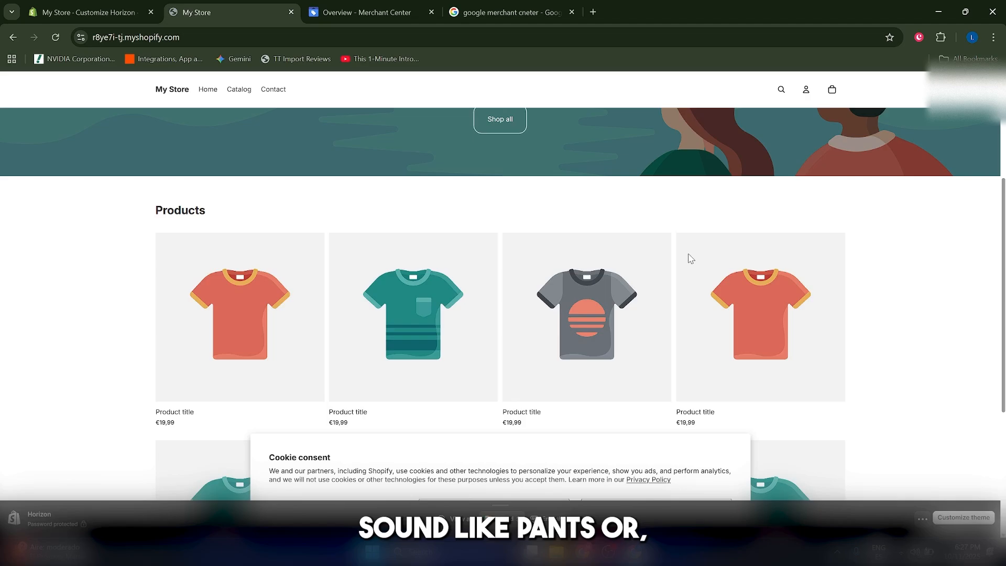
{"action": "scroll", "coordinate": [755, 291], "scroll_direction": "down", "scroll_amount": 5}
{"action": "scroll", "coordinate": [763, 309], "scroll_direction": "up", "scroll_amount": 5}
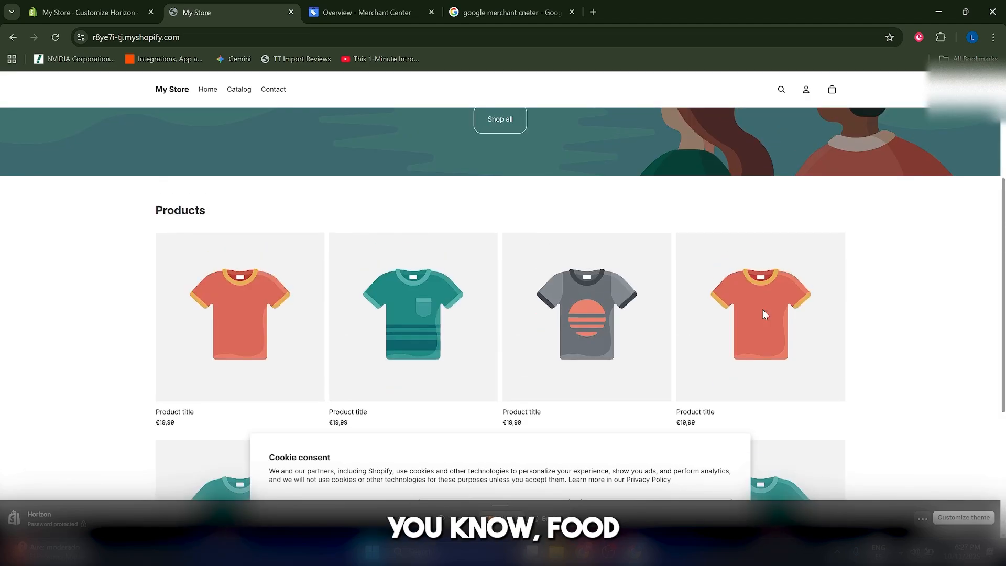
{"action": "scroll", "coordinate": [782, 312], "scroll_direction": "down", "scroll_amount": 5}
{"action": "scroll", "coordinate": [681, 317], "scroll_direction": "up", "scroll_amount": 5}
{"action": "scroll", "coordinate": [419, 321], "scroll_direction": "down", "scroll_amount": 5}
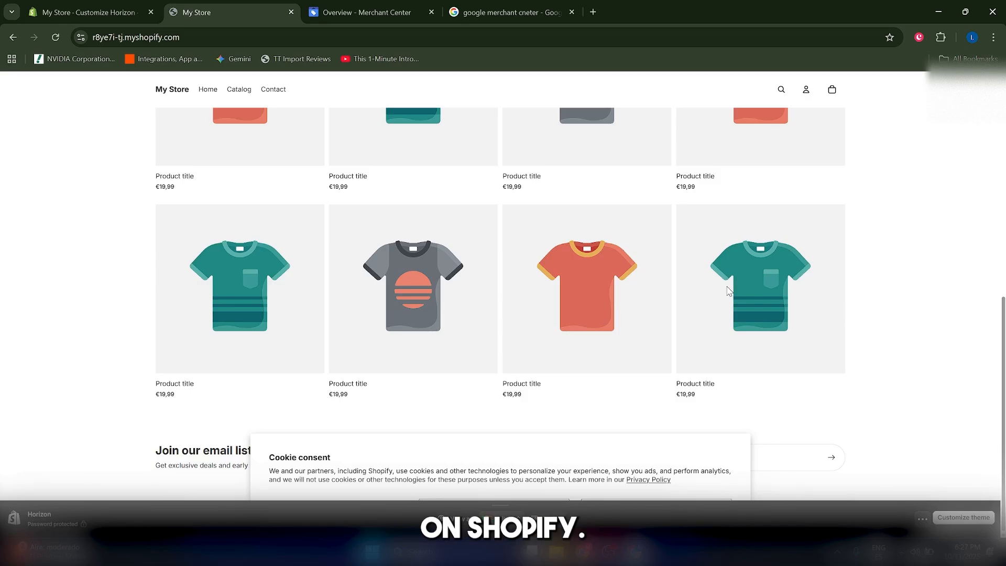
Open Google Merchant Center's setup Overview from the Google results, then switch back to My Store
{"action": "left_click", "coordinate": [515, 12]}
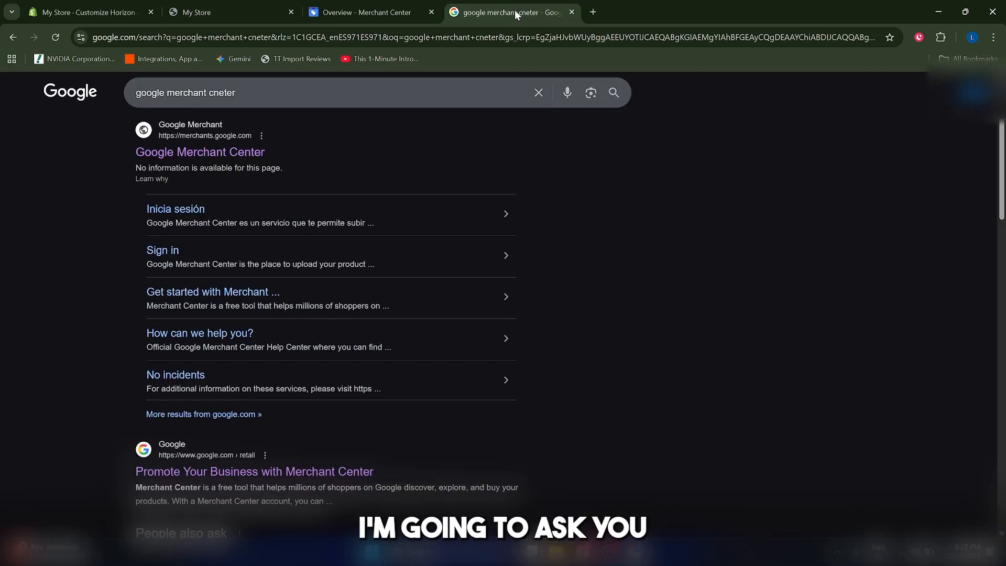
{"action": "scroll", "coordinate": [670, 361], "scroll_direction": "up", "scroll_amount": 1}
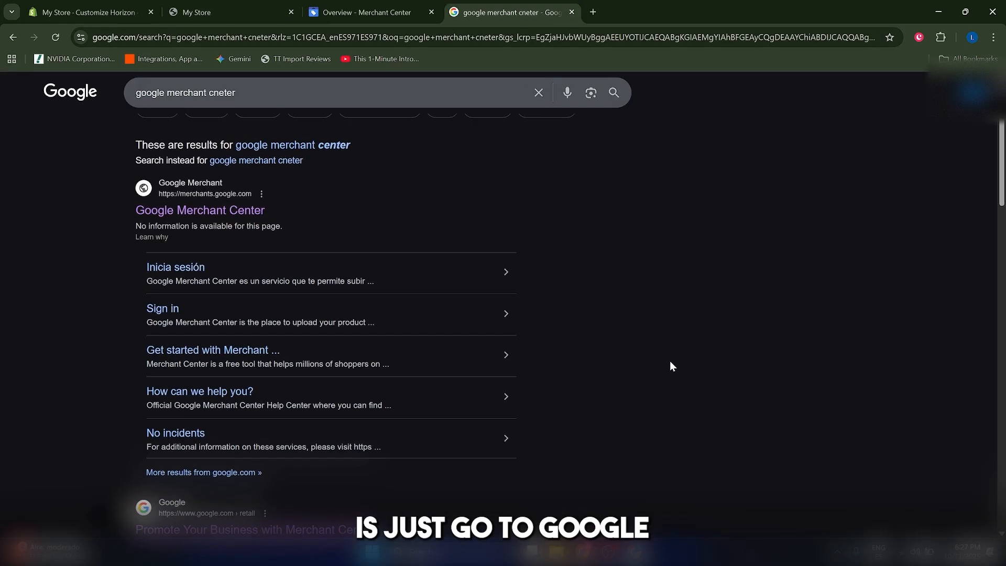
{"action": "left_click", "coordinate": [231, 220], "text": "ctrl"}
{"action": "left_click", "coordinate": [681, 12]}
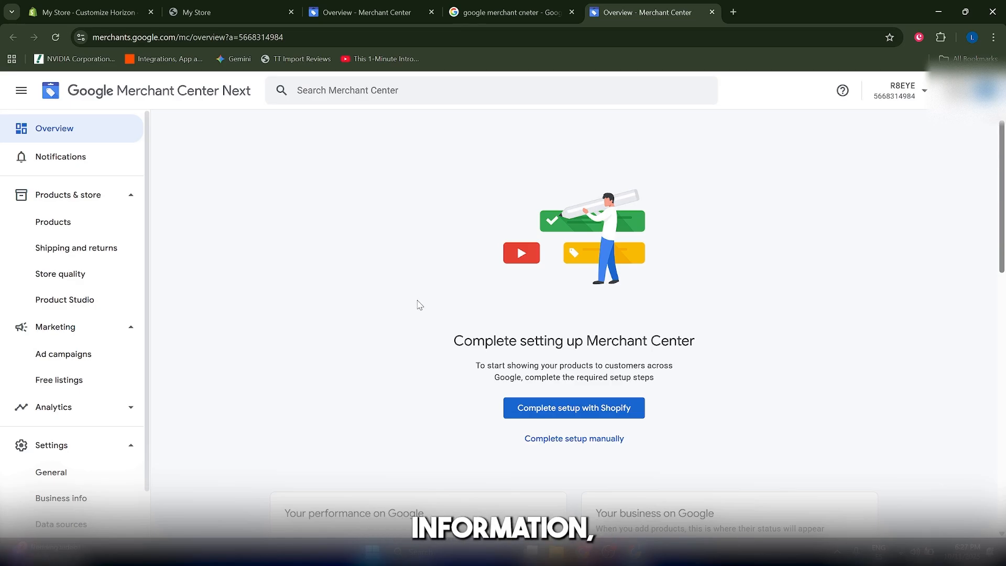
{"action": "left_click", "coordinate": [196, 12]}
Scroll through the My Store T-shirt listings again, then return to the Merchant Center Overview
{"action": "scroll", "coordinate": [462, 241], "scroll_direction": "up", "scroll_amount": 10}
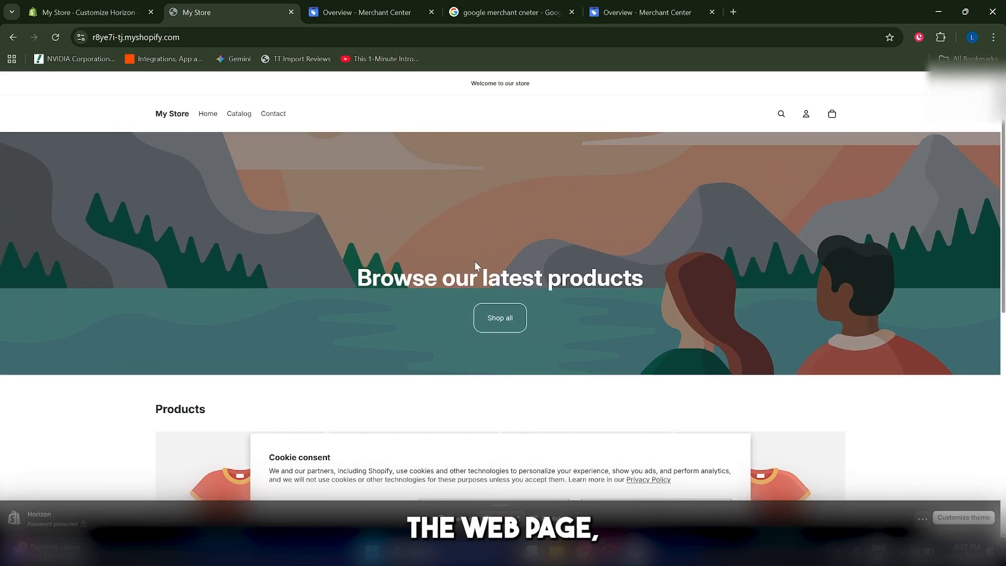
{"action": "scroll", "coordinate": [476, 264], "scroll_direction": "down", "scroll_amount": 3}
{"action": "scroll", "coordinate": [472, 265], "scroll_direction": "up", "scroll_amount": 2}
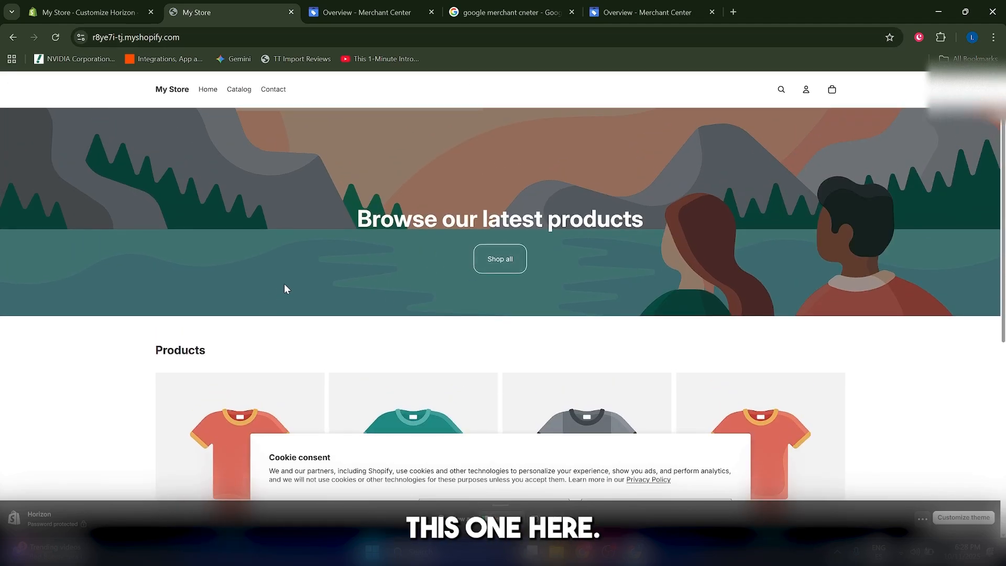
{"action": "scroll", "coordinate": [569, 362], "scroll_direction": "down", "scroll_amount": 3}
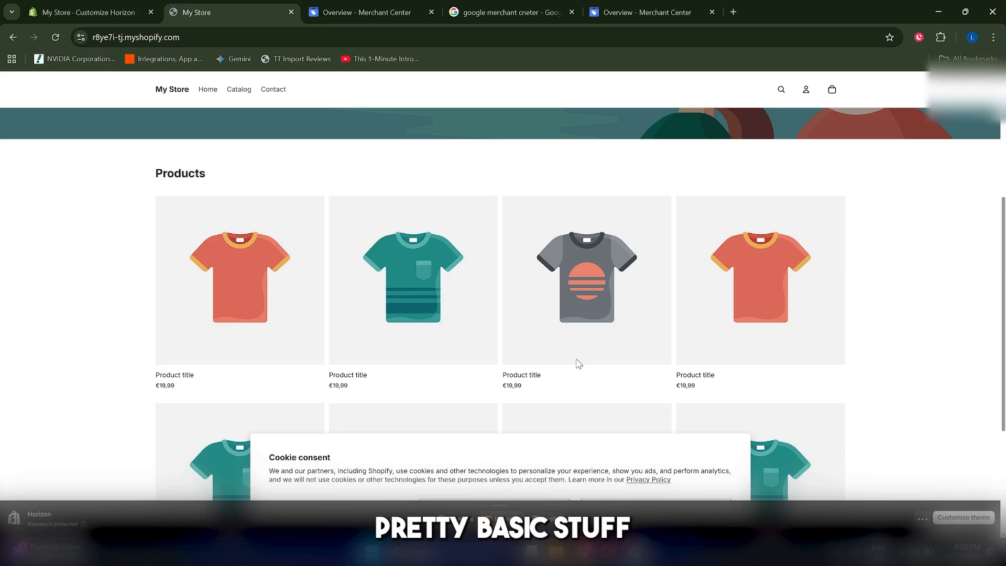
{"action": "scroll", "coordinate": [579, 364], "scroll_direction": "down", "scroll_amount": 4}
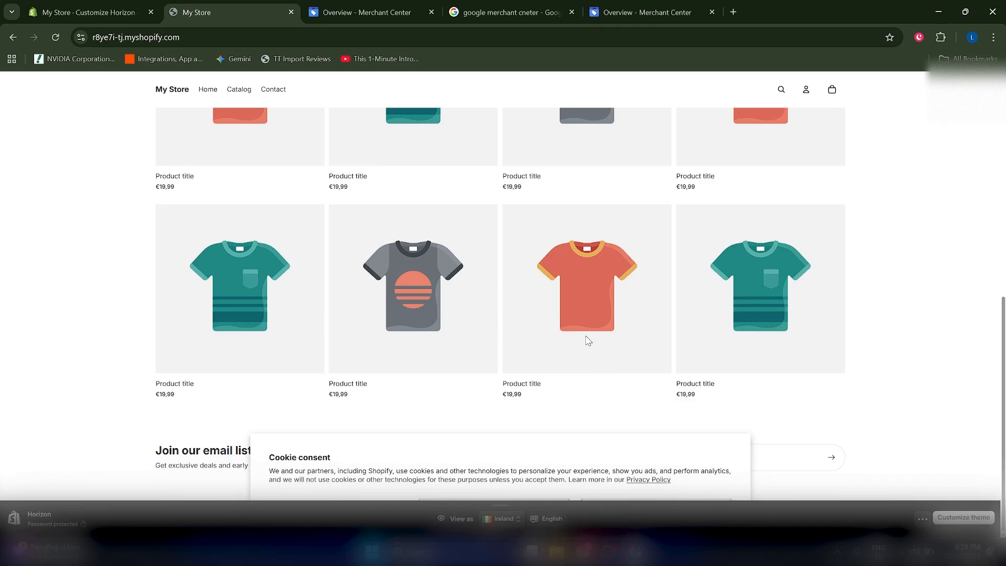
{"action": "scroll", "coordinate": [609, 352], "scroll_direction": "up", "scroll_amount": 9}
{"action": "scroll", "coordinate": [612, 336], "scroll_direction": "down", "scroll_amount": 6}
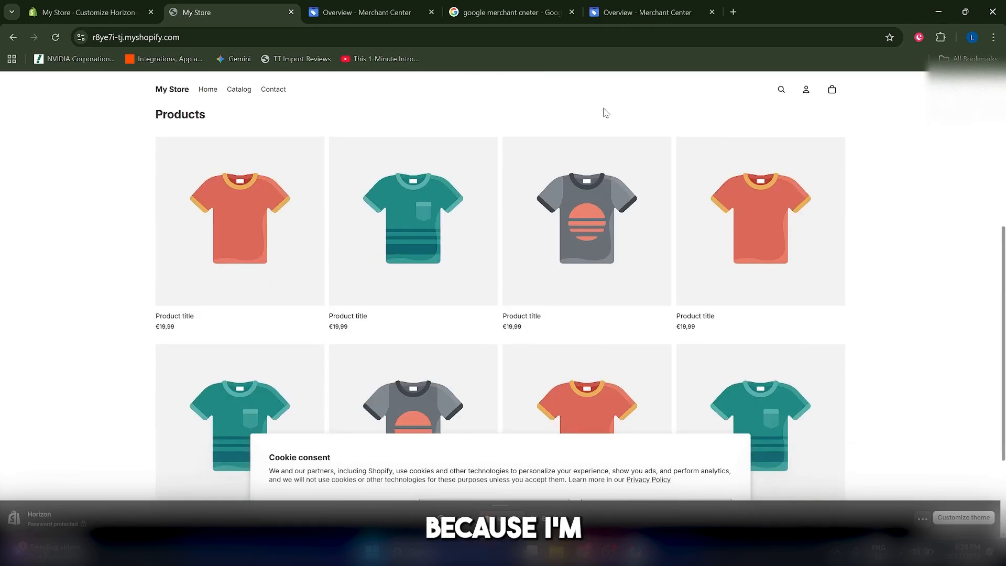
{"action": "left_click", "coordinate": [643, 9]}
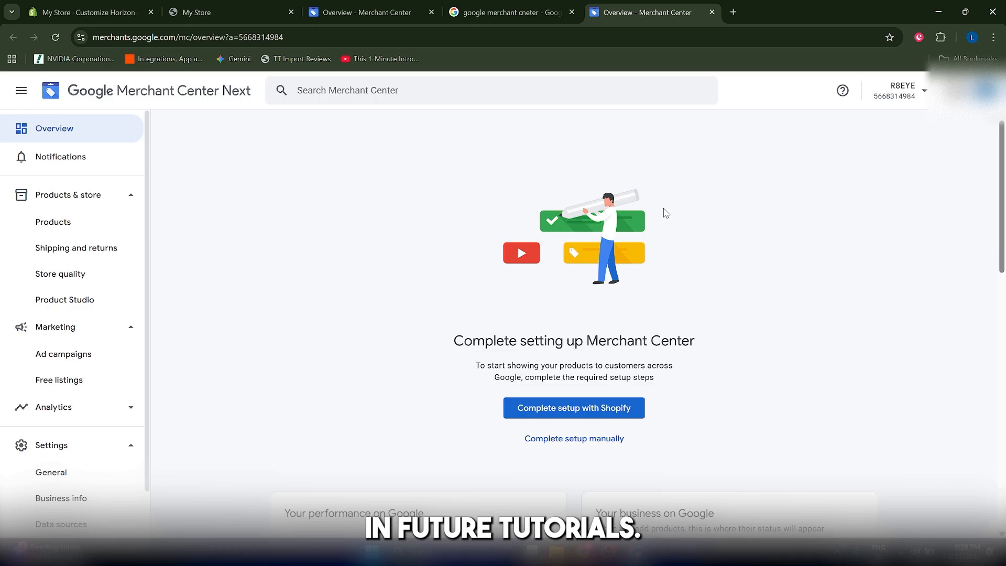
Choose 'Complete setup with Shopify' to bring up the Google & YouTube App Store listing
{"action": "mouse_move", "coordinate": [1003, 212]}
{"action": "left_mouse_down"}
{"action": "mouse_move", "coordinate": [1004, 437]}
{"action": "mouse_move", "coordinate": [1003, 216]}
{"action": "left_mouse_up"}
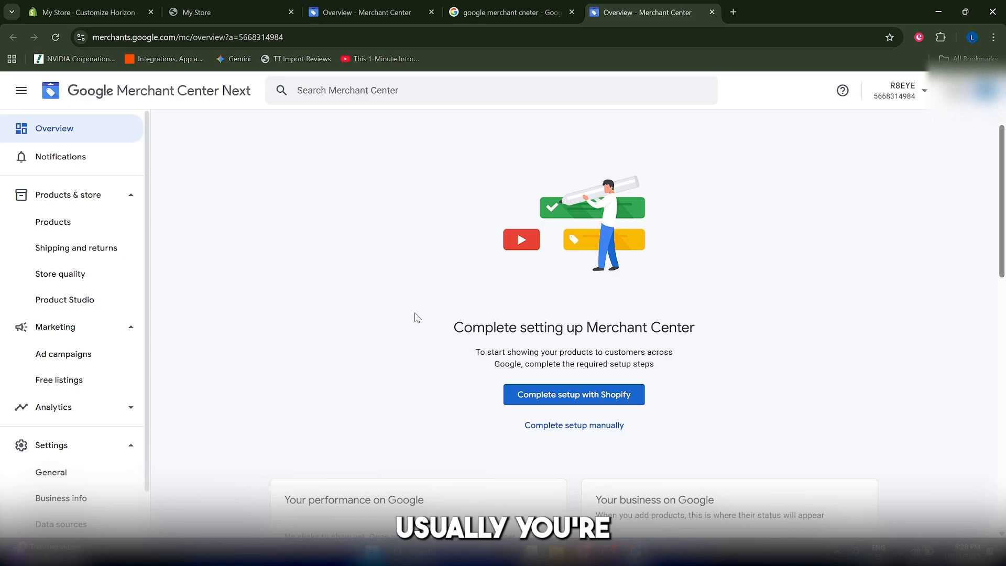
{"action": "scroll", "coordinate": [577, 364], "scroll_direction": "down", "scroll_amount": 5}
{"action": "scroll", "coordinate": [606, 367], "scroll_direction": "up", "scroll_amount": 5}
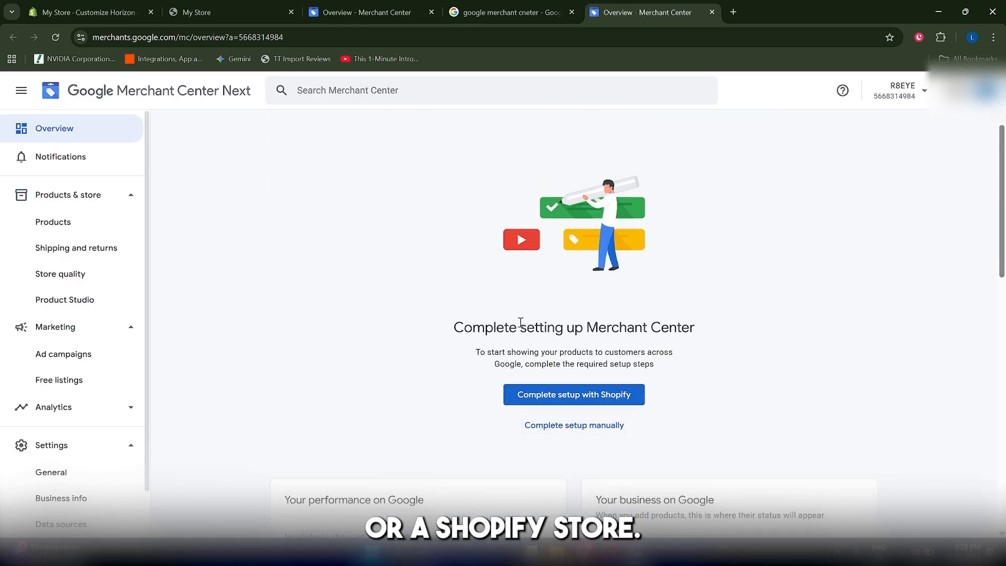
{"action": "scroll", "coordinate": [521, 323], "scroll_direction": "down", "scroll_amount": 5}
{"action": "scroll", "coordinate": [613, 355], "scroll_direction": "up", "scroll_amount": 6}
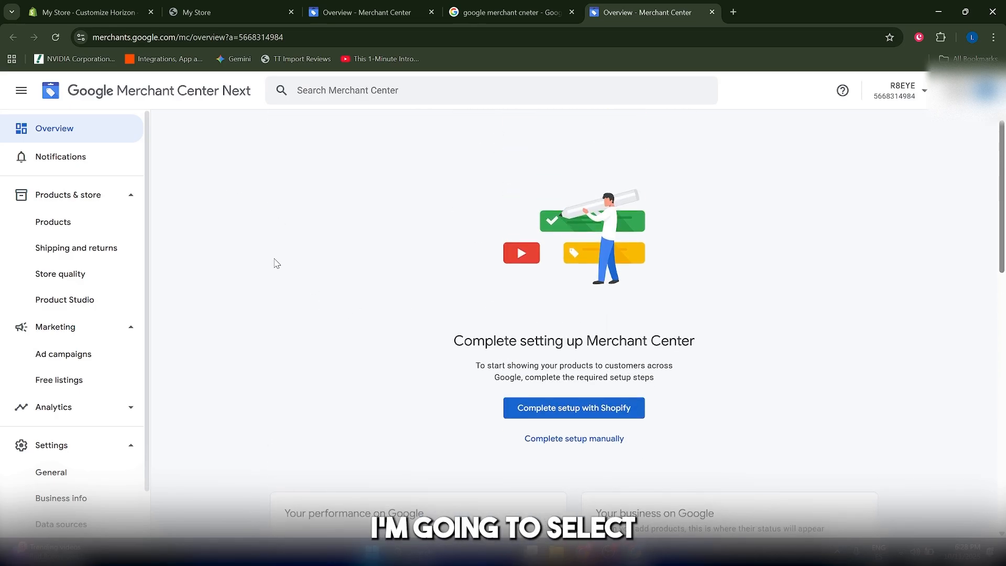
{"action": "left_click", "coordinate": [564, 412]}
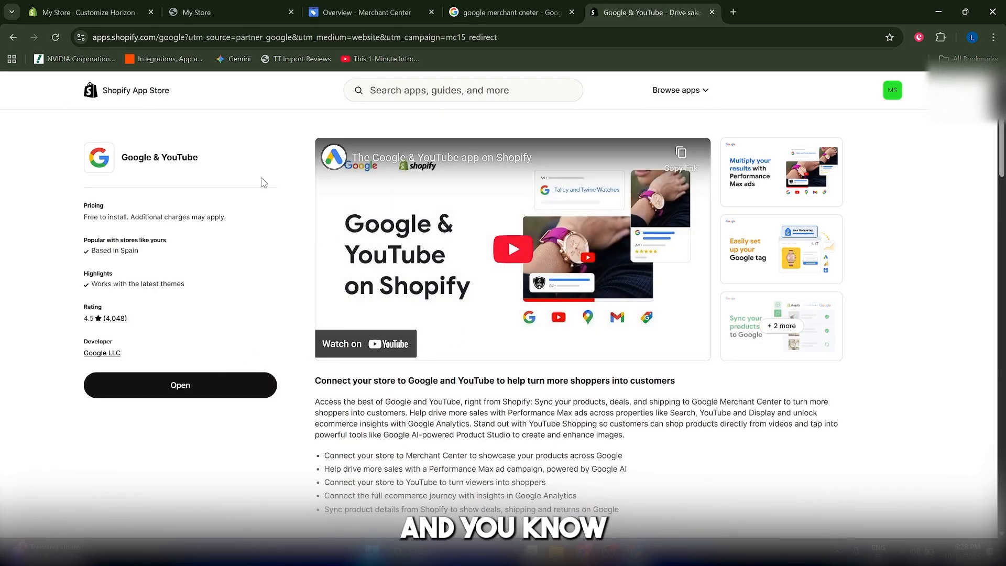
Launch the Google & YouTube app in Shopify admin, showing 2 of 5 setup tasks done
{"action": "left_click", "coordinate": [210, 9]}
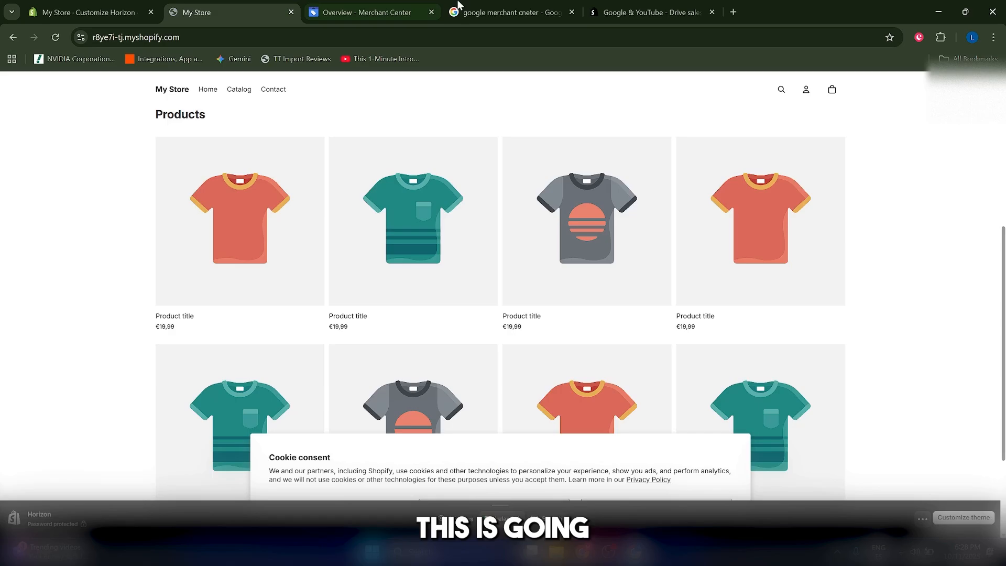
{"action": "left_click", "coordinate": [494, 6]}
{"action": "left_click", "coordinate": [647, 12]}
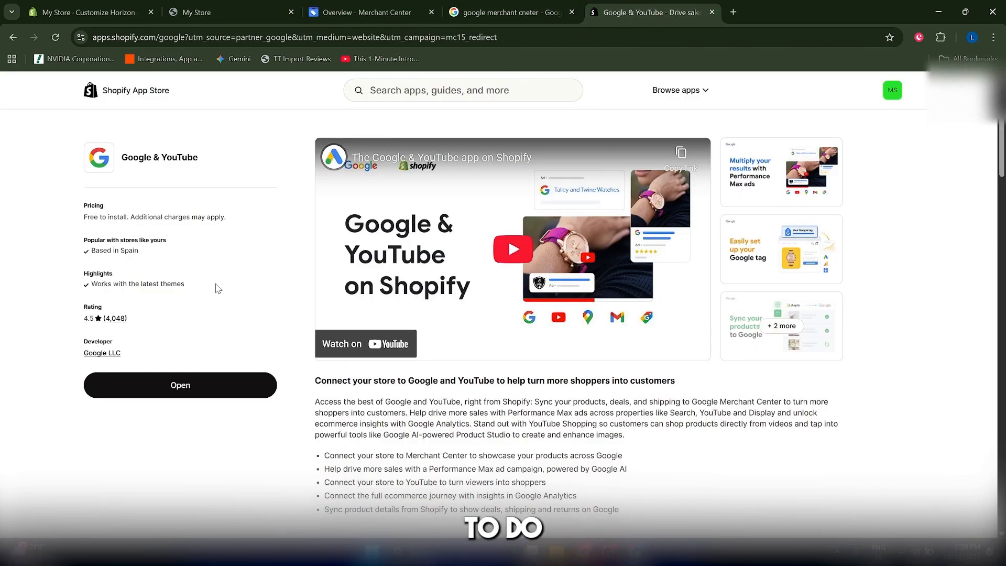
{"action": "scroll", "coordinate": [267, 313], "scroll_direction": "down", "scroll_amount": 2}
{"action": "scroll", "coordinate": [267, 313], "scroll_direction": "down", "scroll_amount": 1}
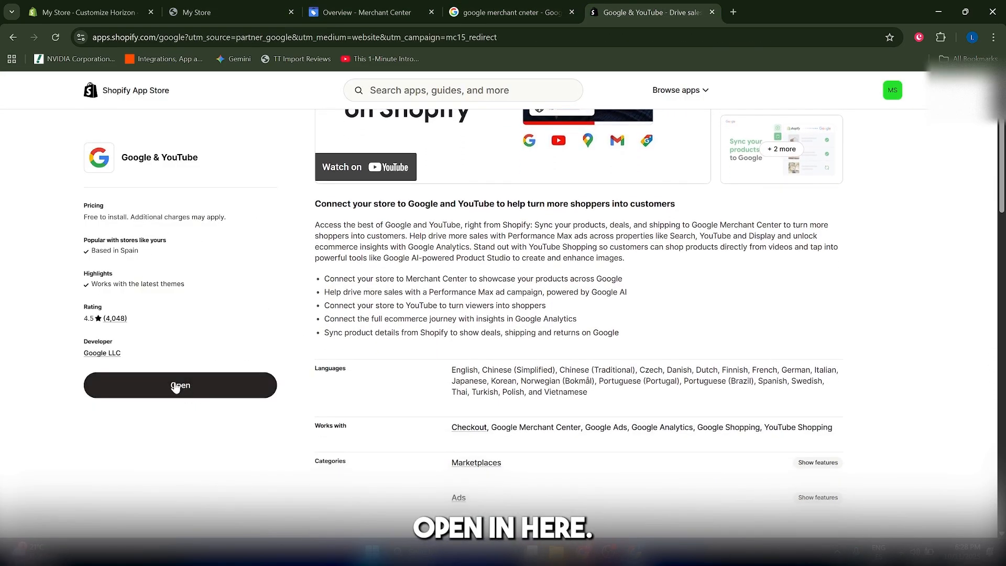
{"action": "left_click", "coordinate": [201, 399]}
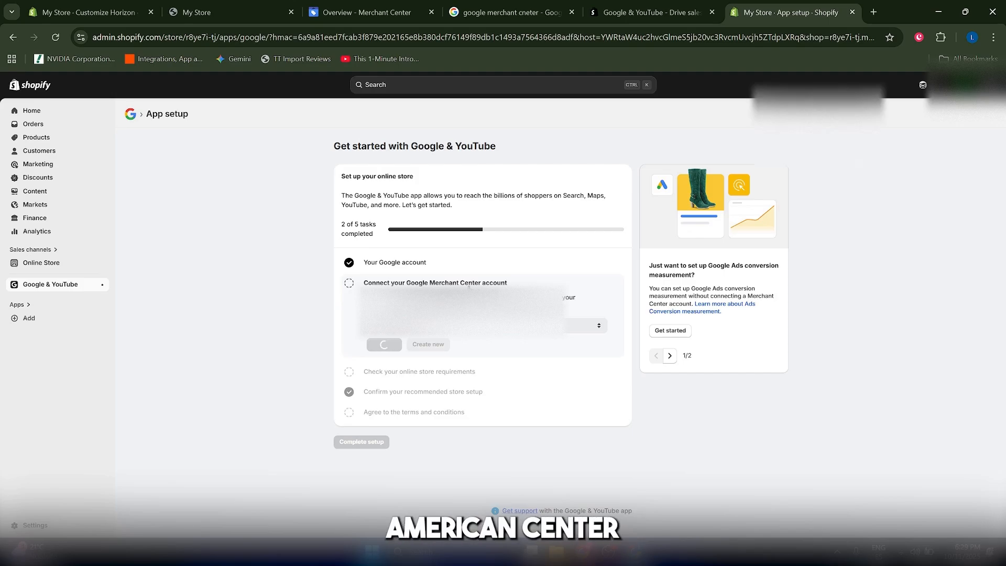
Dismiss the account popup, review Google & YouTube setup progress, then return to Merchant Center Overview
{"action": "left_click", "coordinate": [367, 13]}
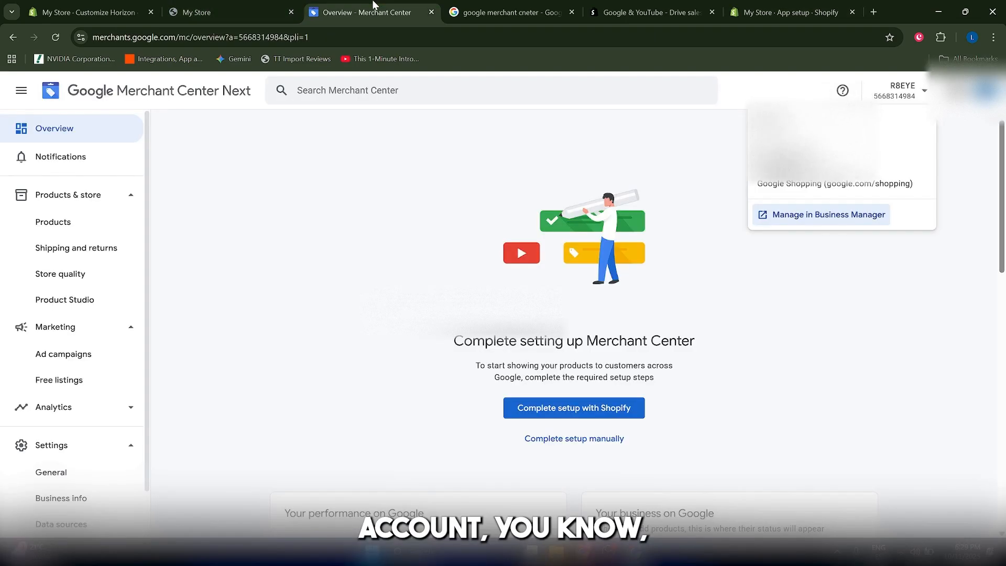
{"action": "left_click", "coordinate": [816, 388]}
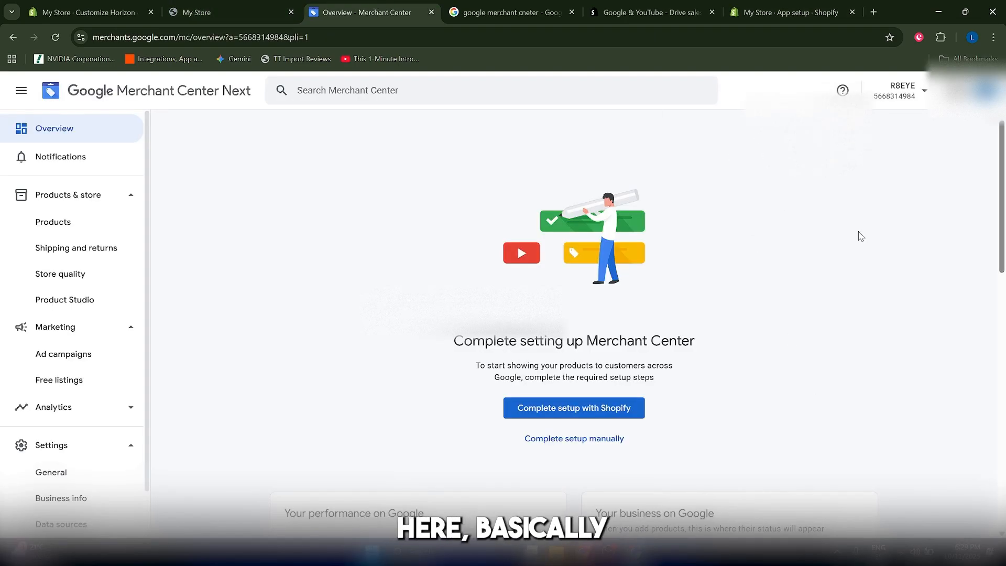
{"action": "left_click", "coordinate": [748, 7]}
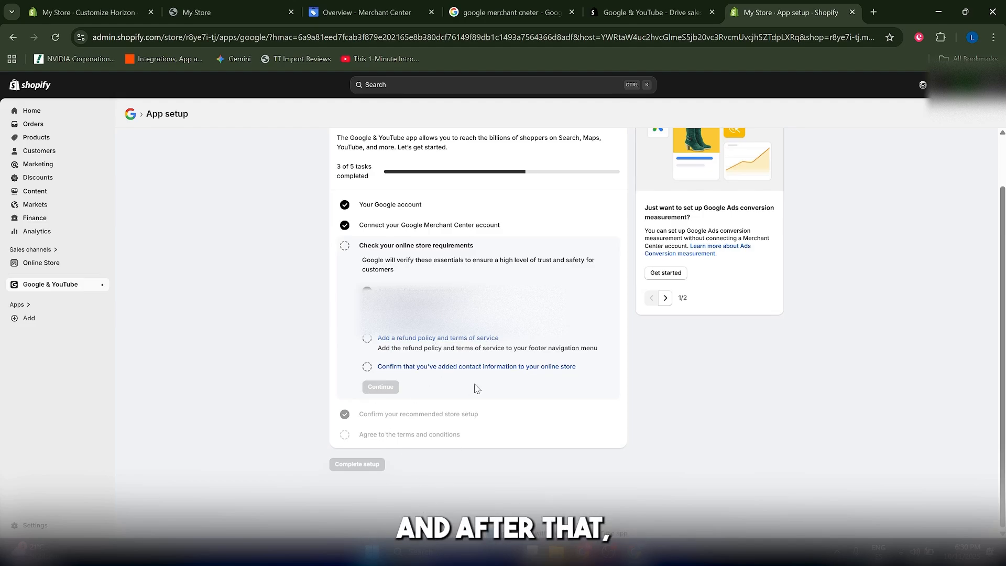
{"action": "left_click", "coordinate": [231, 12]}
{"action": "left_click", "coordinate": [360, 6]}
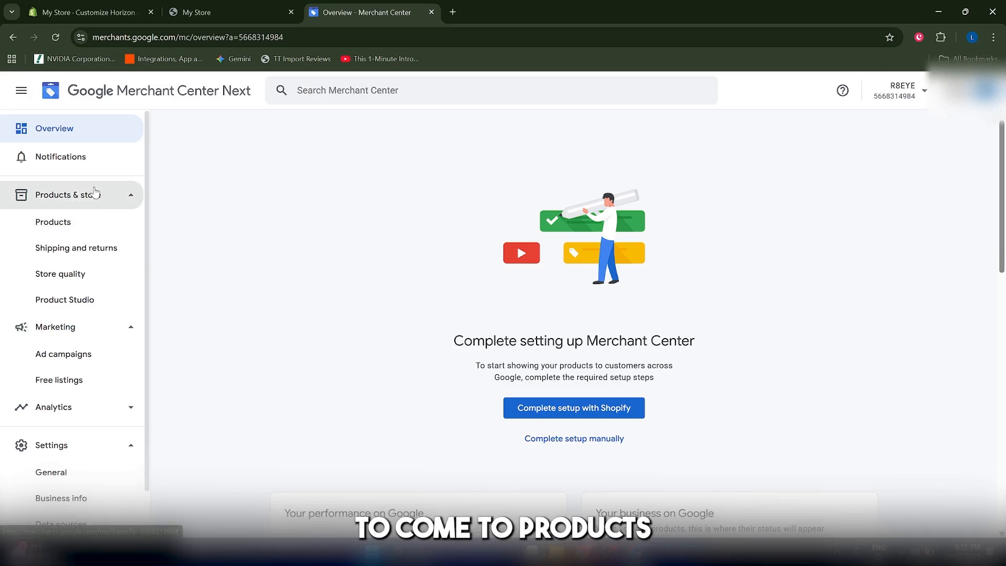
Go to Shipping and returns under Products & store in the sidebar
{"action": "left_click", "coordinate": [77, 250]}
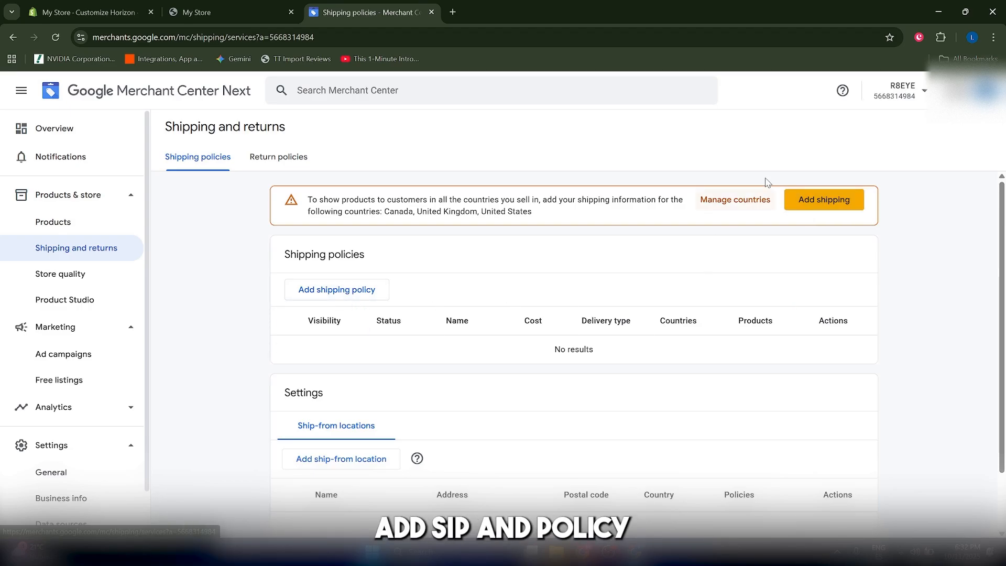
Create a shipping policy named 'US Standard' covering the United States and continue to Products
{"action": "left_click", "coordinate": [821, 201]}
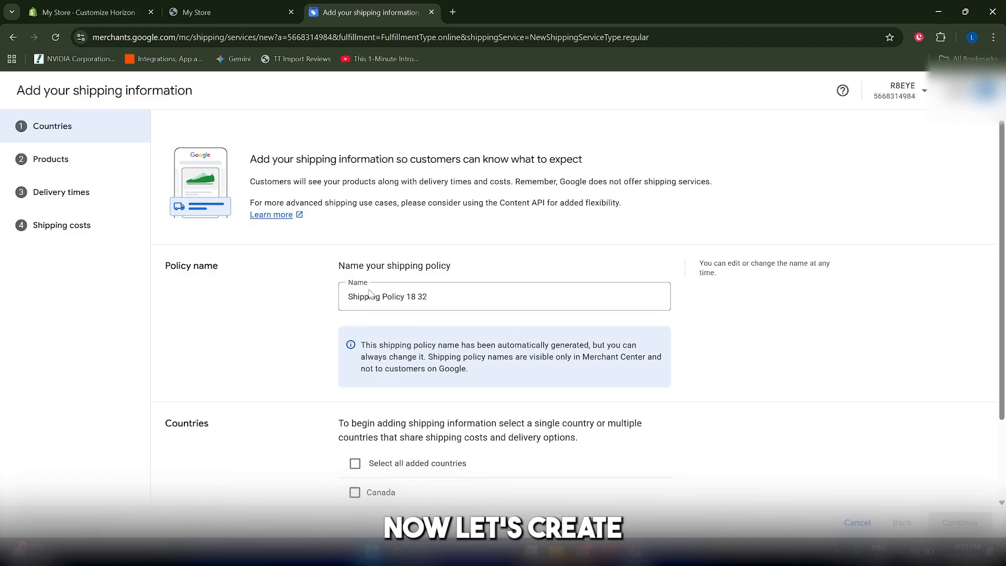
{"action": "triple_click", "coordinate": [387, 293]}
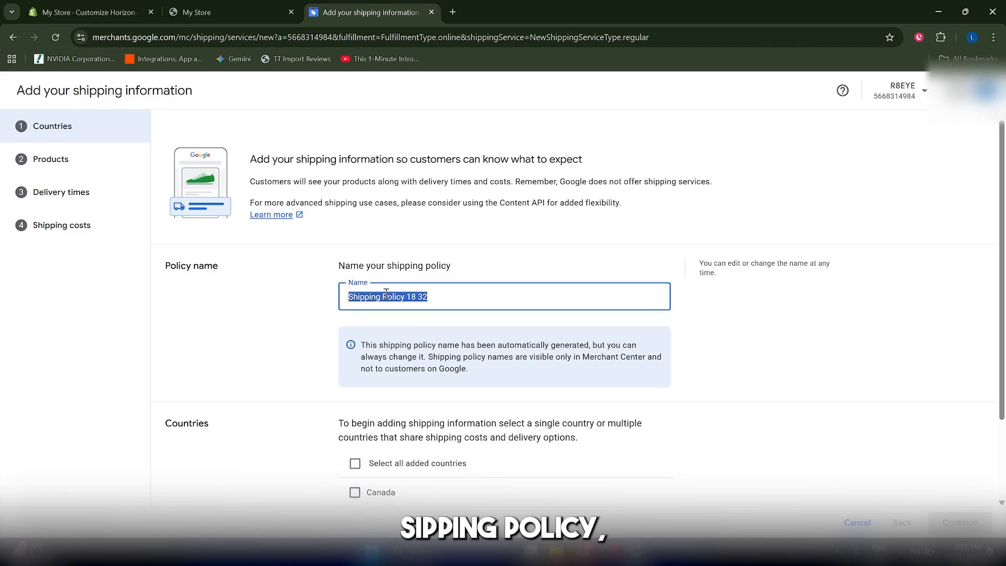
{"action": "type", "text": "U"}
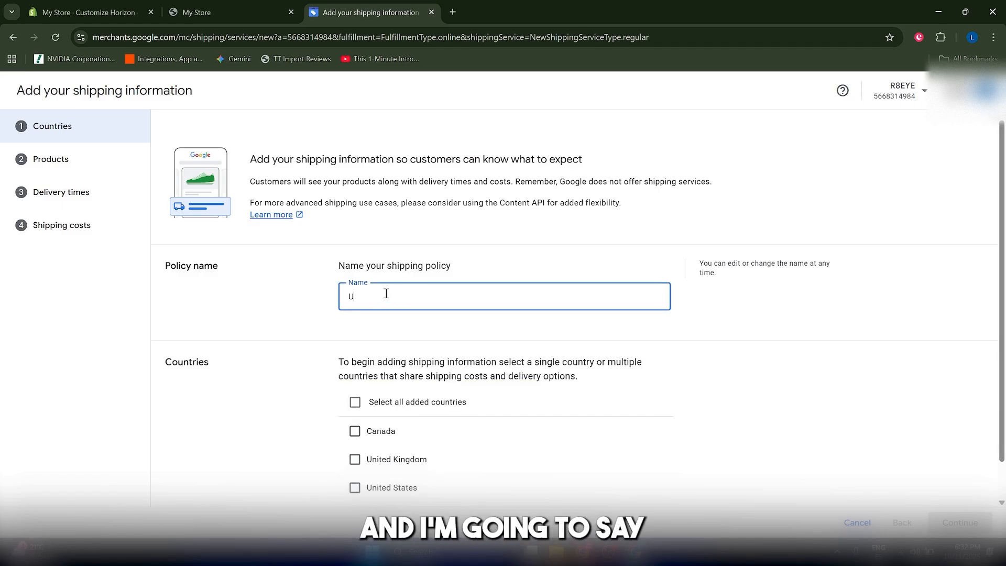
{"action": "type", "text": "S Standard"}
{"action": "scroll", "coordinate": [386, 314], "scroll_direction": "down", "scroll_amount": 1}
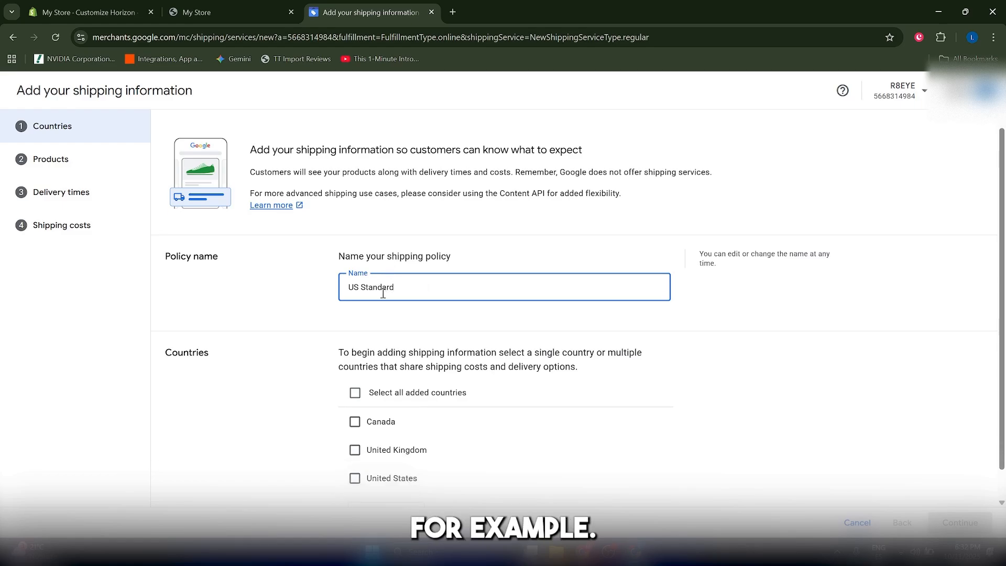
{"action": "left_click", "coordinate": [366, 448]}
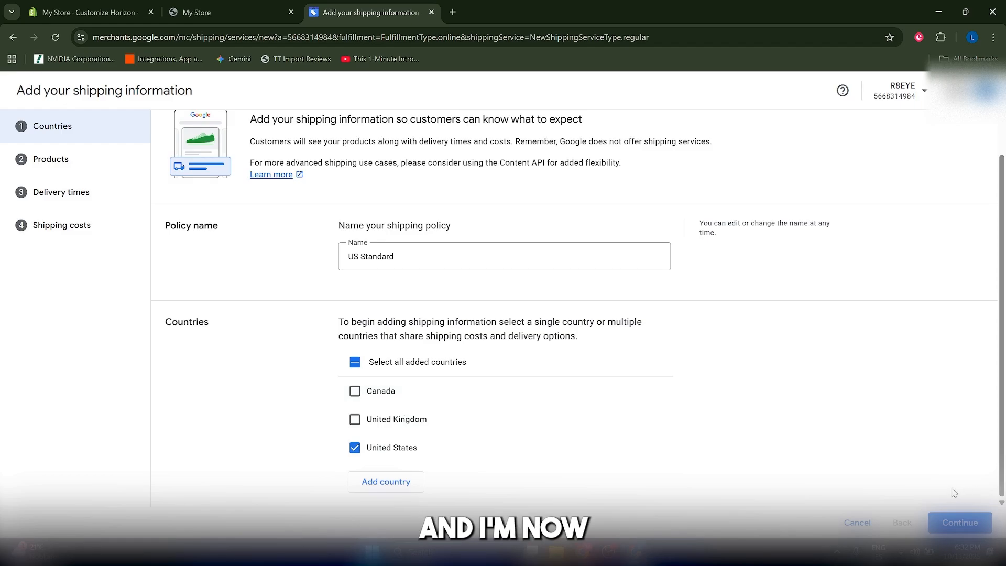
{"action": "left_click", "coordinate": [957, 523]}
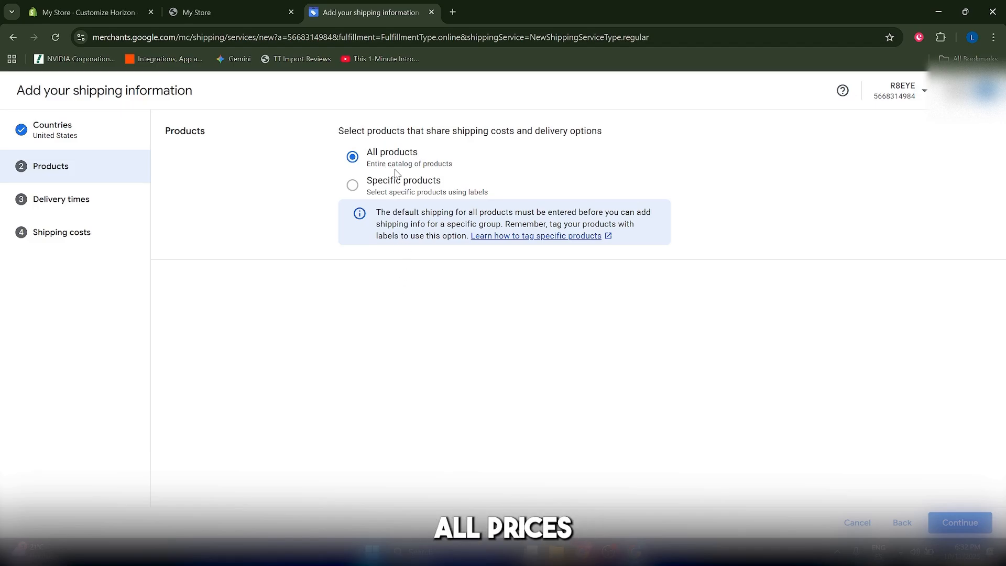
Keep All products for US Standard after comparing with the storefront, and continue to Delivery times
{"action": "left_click", "coordinate": [219, 4]}
{"action": "scroll", "coordinate": [725, 301], "scroll_direction": "down", "scroll_amount": 3}
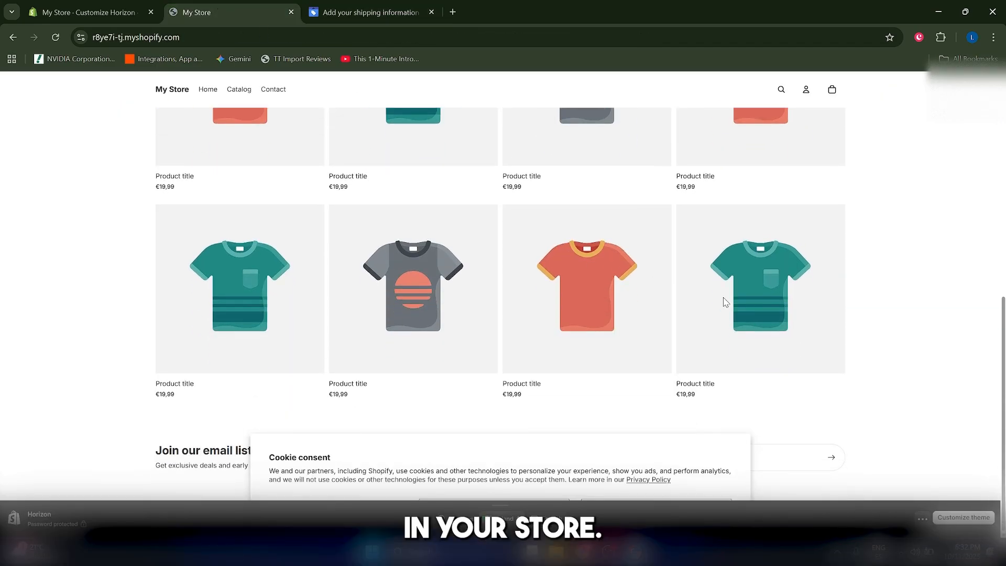
{"action": "scroll", "coordinate": [695, 408], "scroll_direction": "up", "scroll_amount": 5}
{"action": "left_click", "coordinate": [375, 10]}
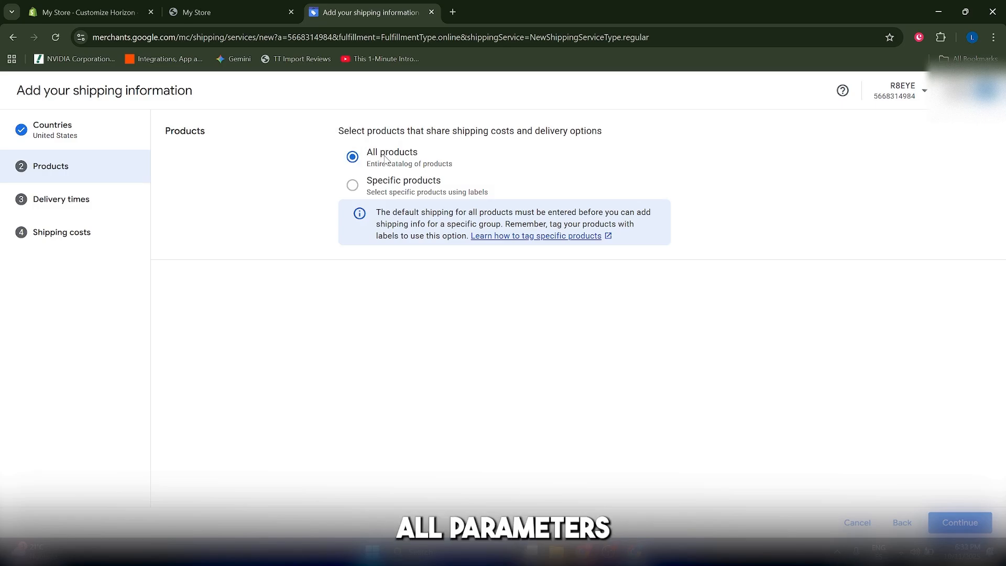
{"action": "left_click", "coordinate": [231, 7]}
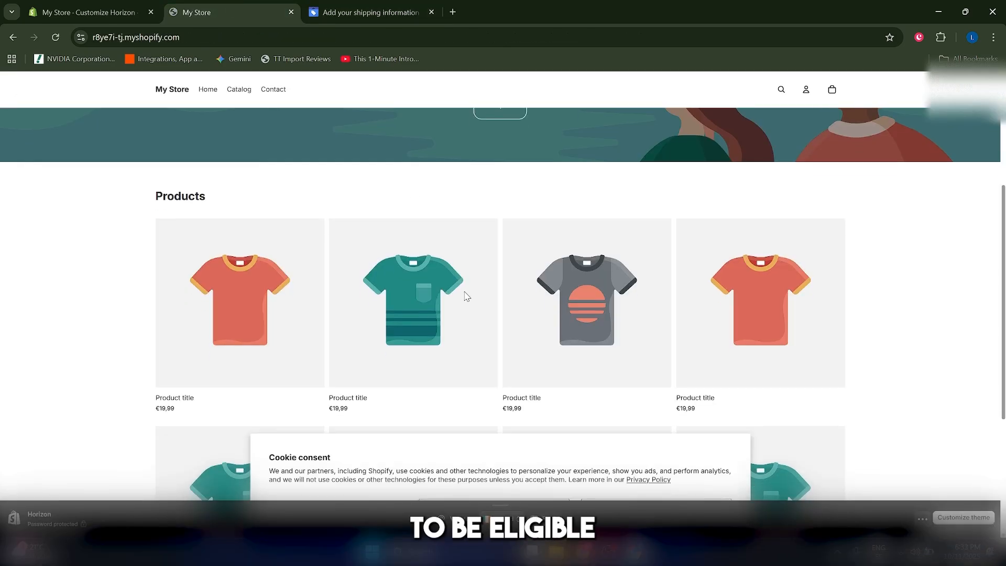
{"action": "scroll", "coordinate": [646, 430], "scroll_direction": "down", "scroll_amount": 4}
{"action": "left_click", "coordinate": [371, 12]}
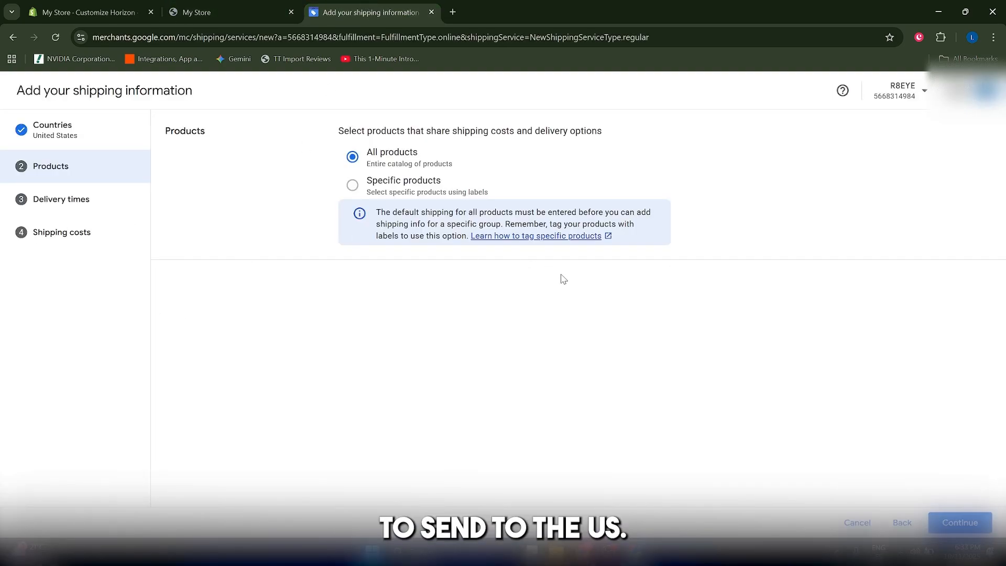
{"action": "left_click", "coordinate": [961, 523]}
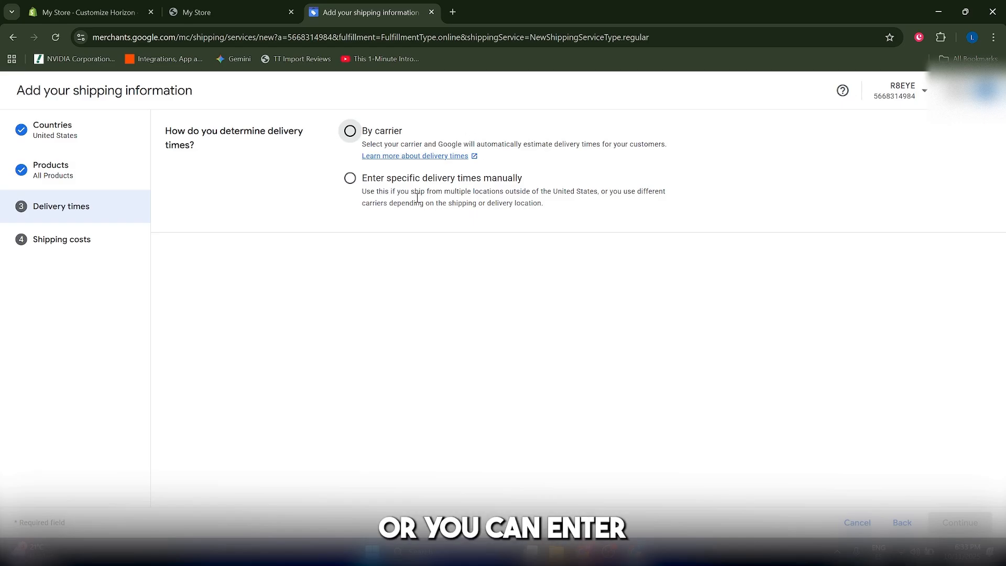
Enter delivery times manually: 2:00 PM cut-off, 0–1 handling, 3–4 transit days, totalling 3–5 business days
{"action": "left_click", "coordinate": [404, 179]}
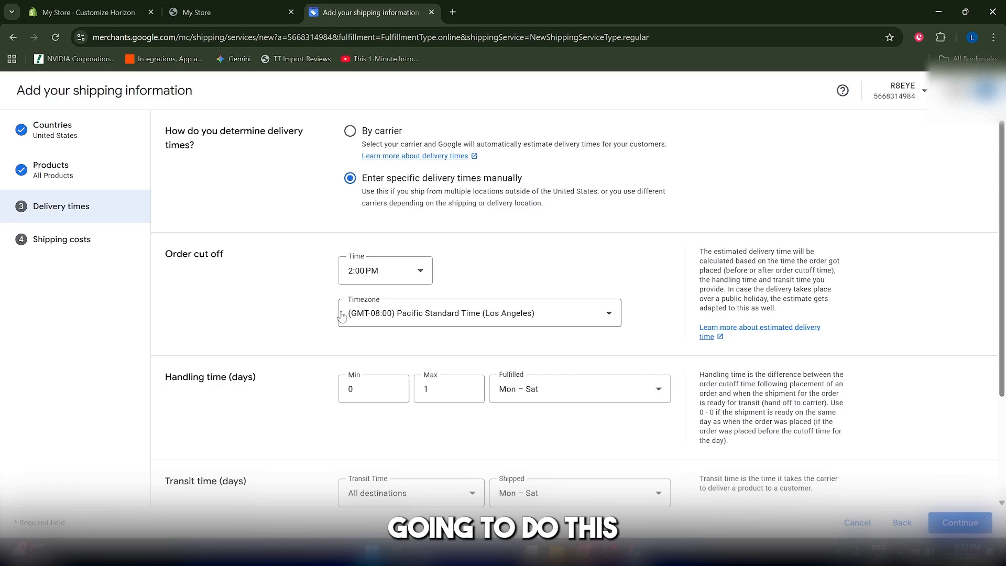
{"action": "scroll", "coordinate": [297, 321], "scroll_direction": "down", "scroll_amount": 3}
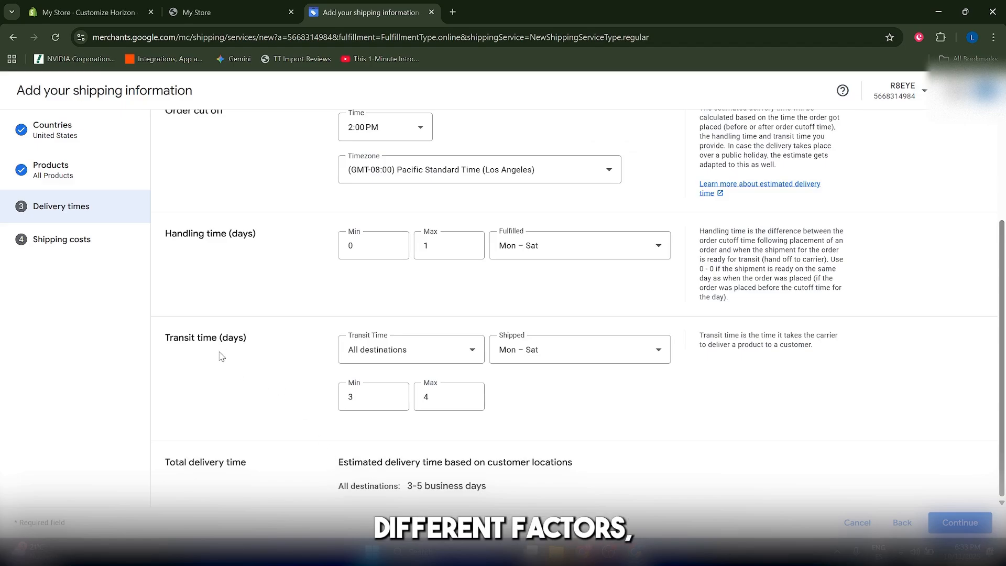
{"action": "scroll", "coordinate": [240, 361], "scroll_direction": "up", "scroll_amount": 3}
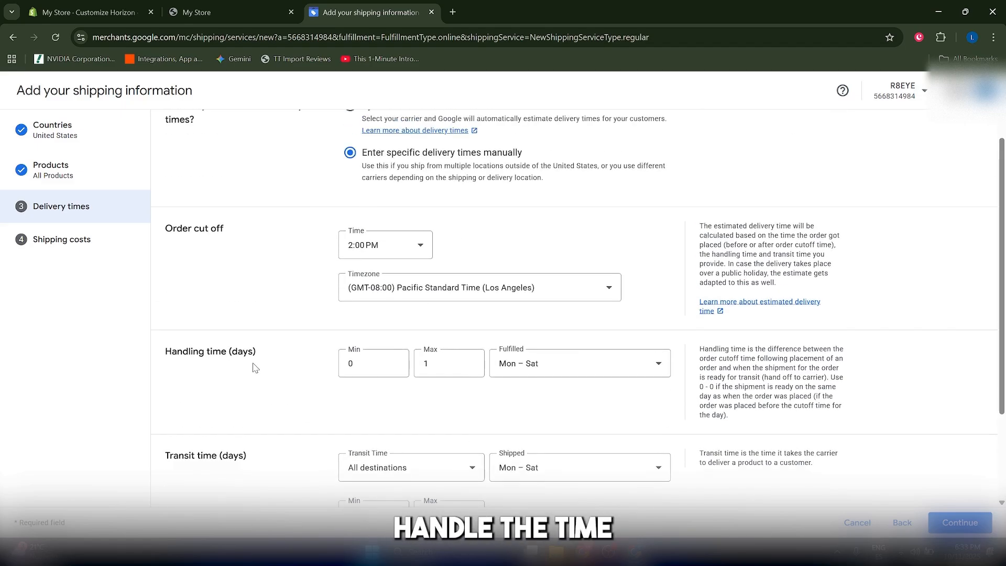
{"action": "scroll", "coordinate": [220, 296], "scroll_direction": "down", "scroll_amount": 2}
{"action": "scroll", "coordinate": [223, 297], "scroll_direction": "down", "scroll_amount": 1}
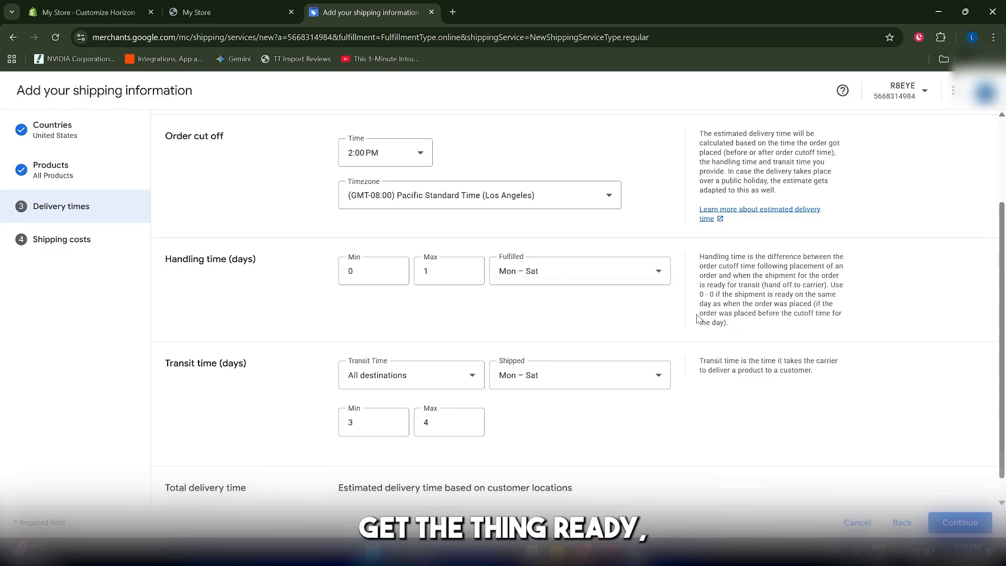
{"action": "left_click", "coordinate": [262, 11]}
{"action": "scroll", "coordinate": [470, 213], "scroll_direction": "down", "scroll_amount": 1}
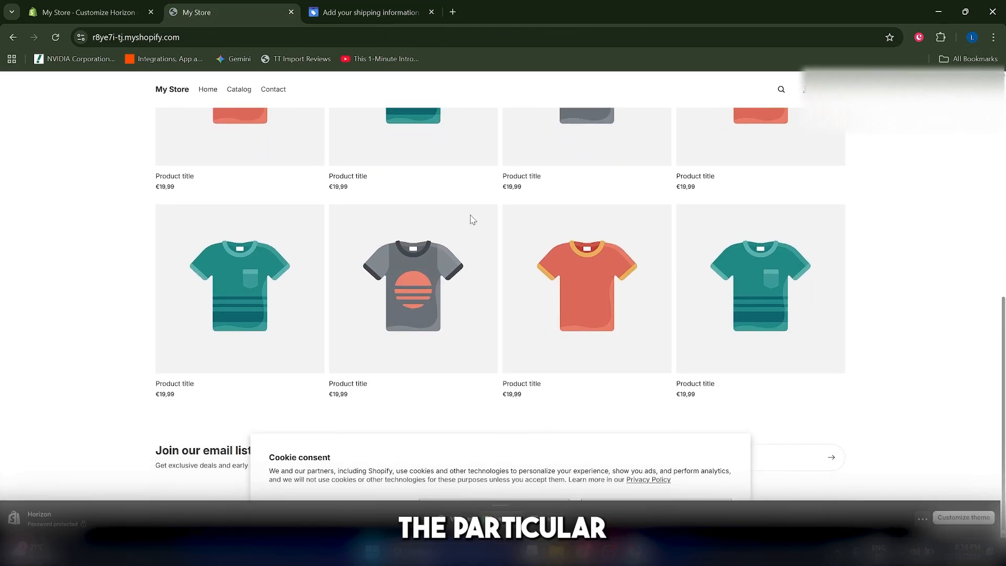
{"action": "left_click", "coordinate": [341, 6]}
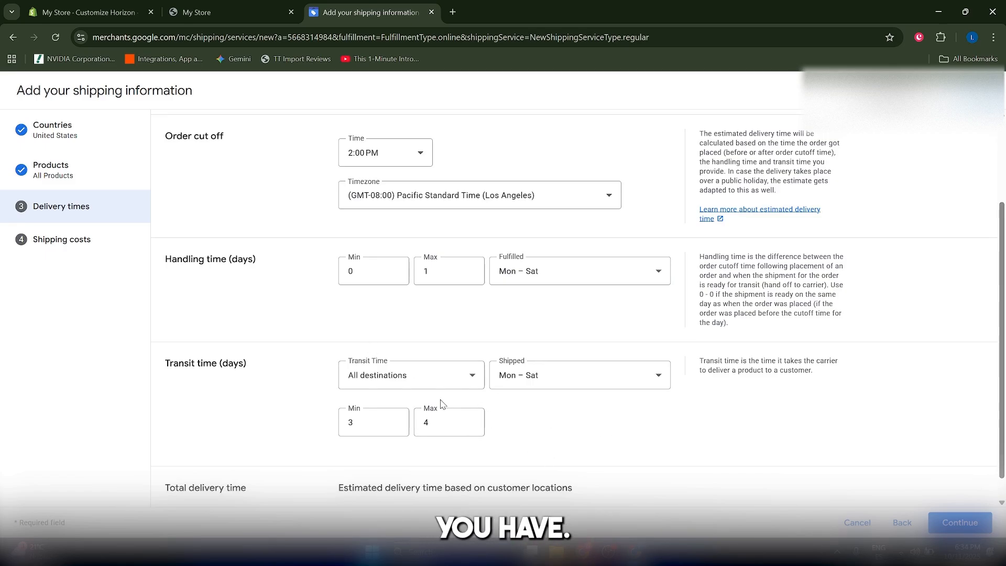
{"action": "scroll", "coordinate": [361, 415], "scroll_direction": "down", "scroll_amount": 1}
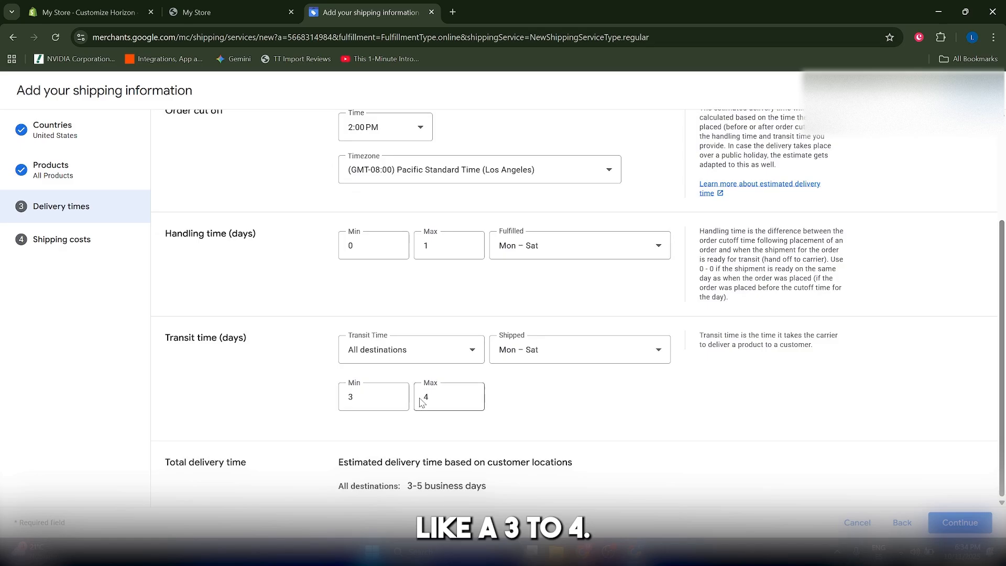
{"action": "triple_click", "coordinate": [411, 483]}
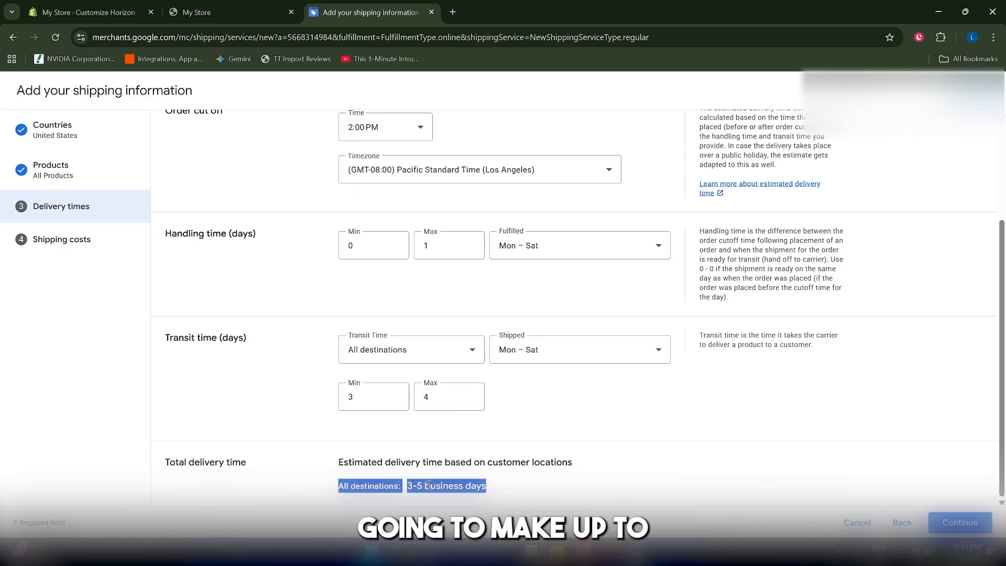
{"action": "left_click", "coordinate": [560, 474]}
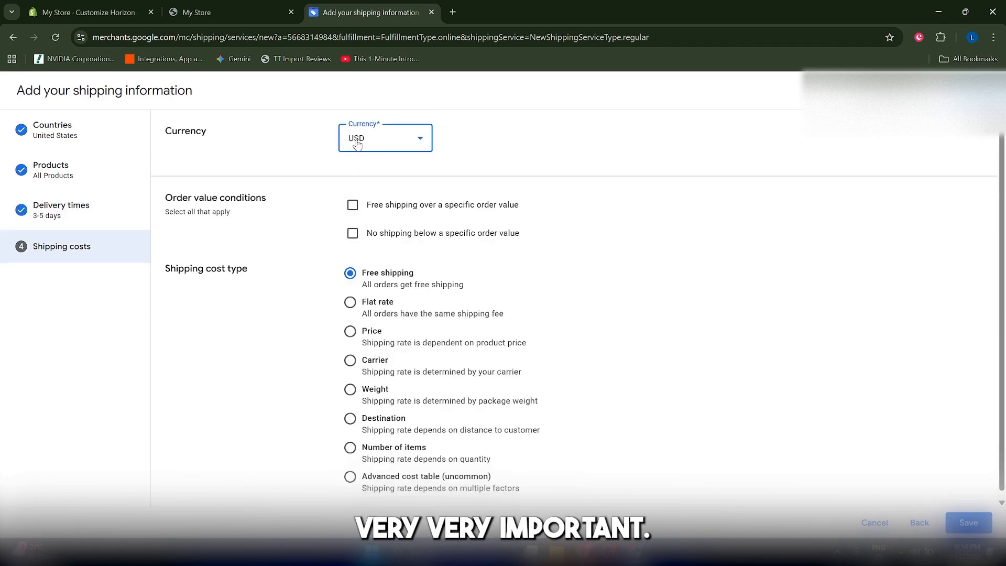
Keep USD as the shipping currency and offer free shipping on orders over $100.00
{"action": "left_click", "coordinate": [370, 141]}
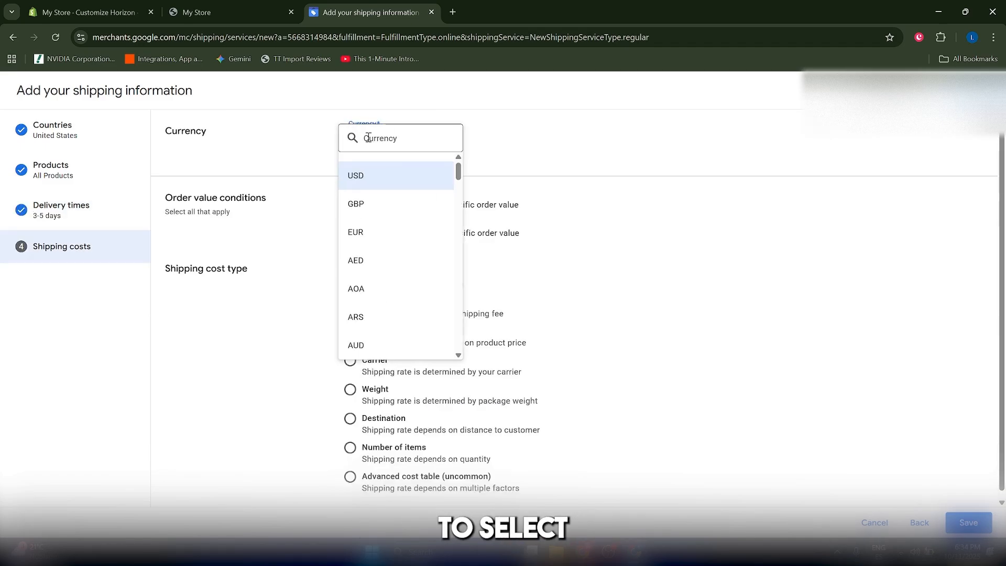
{"action": "left_click", "coordinate": [370, 187]}
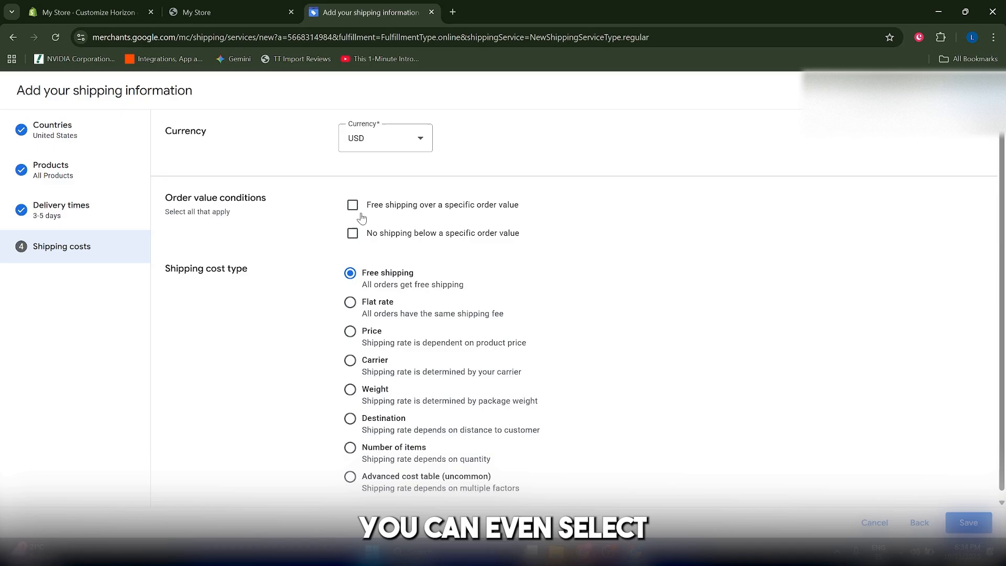
{"action": "left_click", "coordinate": [480, 211]}
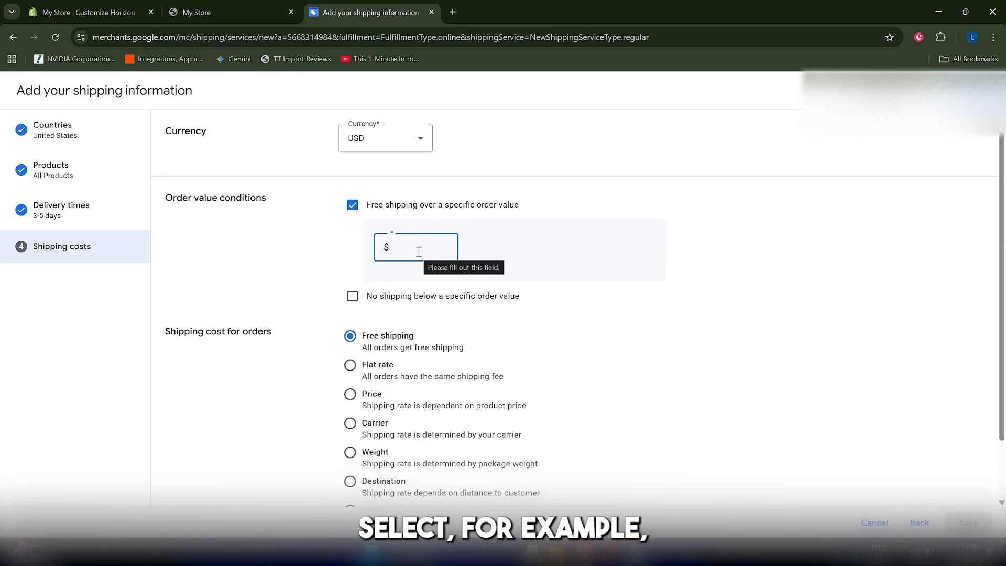
{"action": "type", "text": "100"}
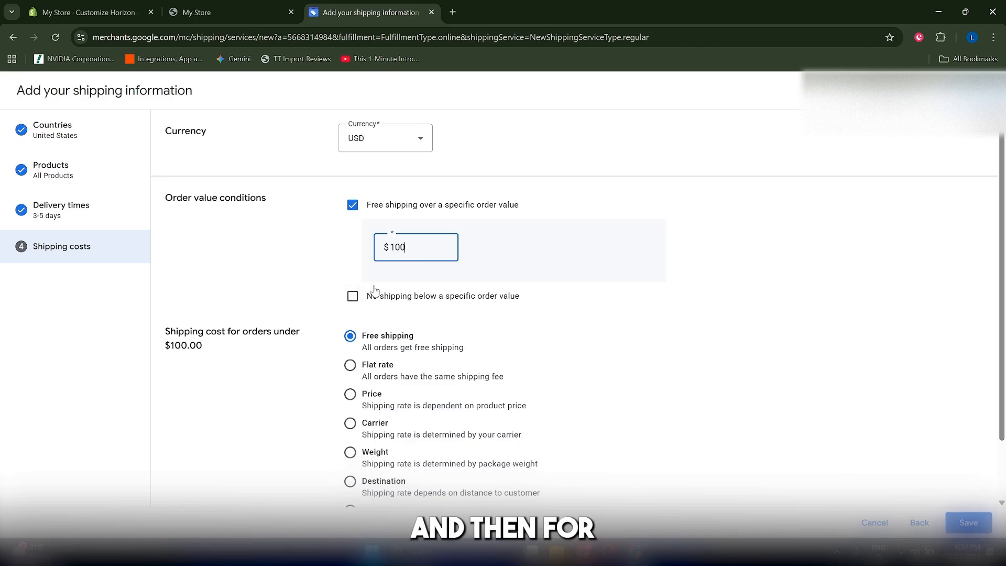
{"action": "scroll", "coordinate": [386, 288], "scroll_direction": "down", "scroll_amount": 1}
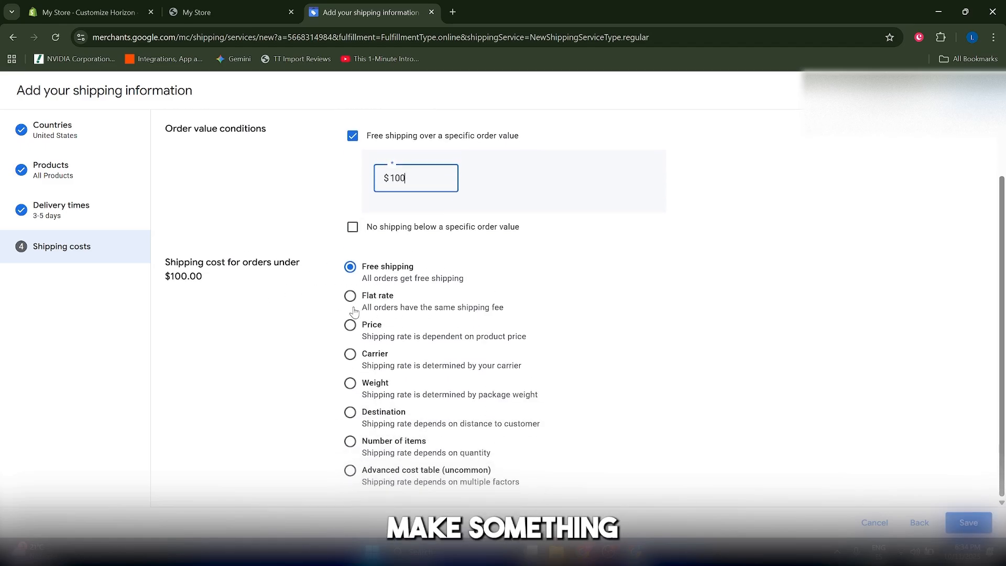
Charge a $4.99 flat rate on orders under $100.00 and save the US Standard policy
{"action": "left_click_drag", "start_coordinate": [373, 296], "coordinate": [377, 296]}
{"action": "left_click", "coordinate": [514, 351]}
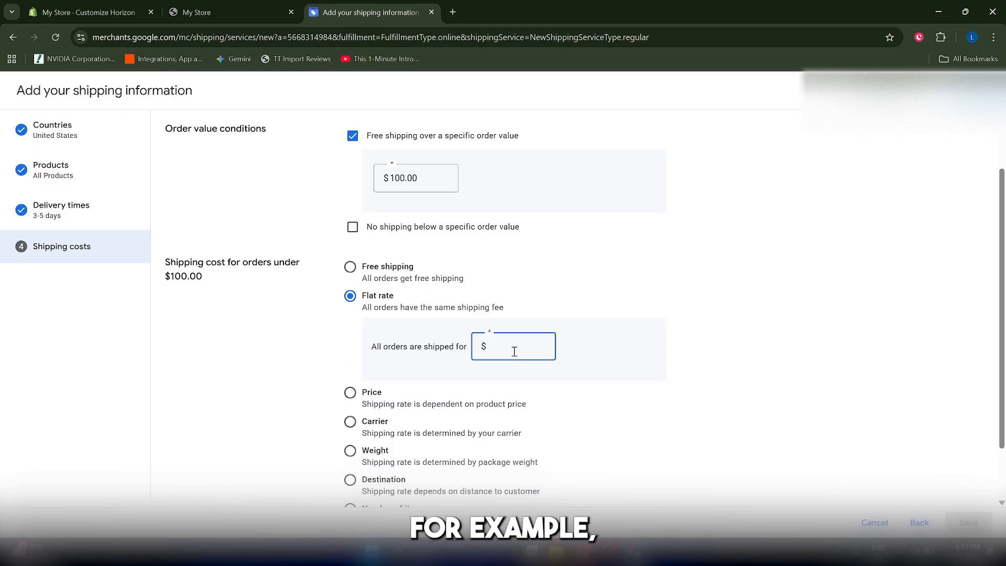
{"action": "type", "text": "4.99"}
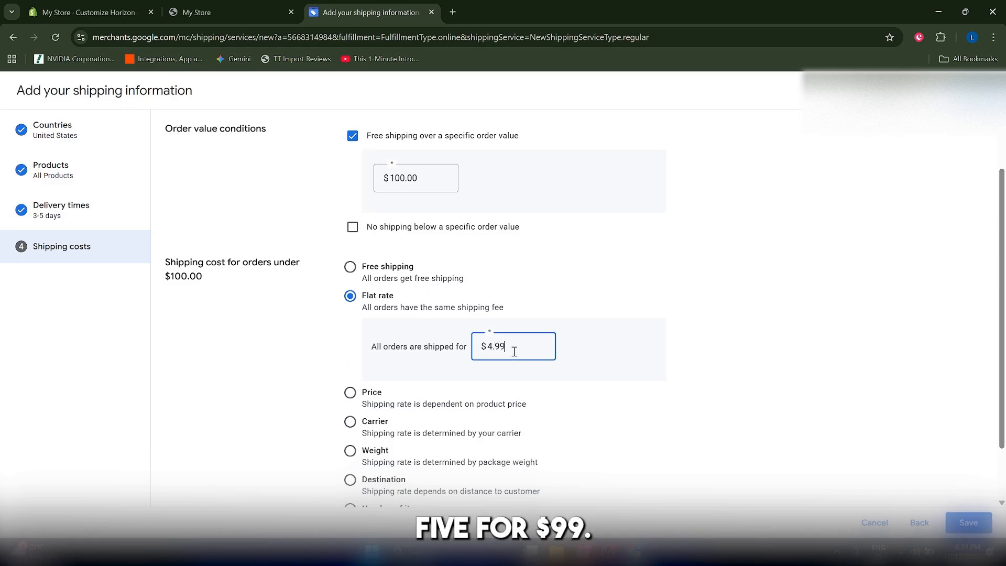
{"action": "left_click", "coordinate": [960, 524]}
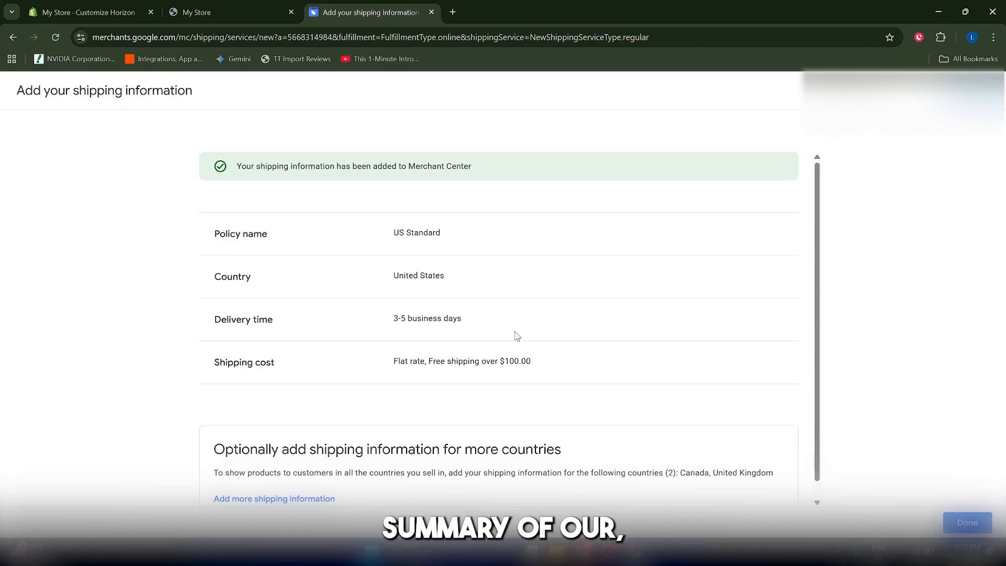
Confirm with Done on the shipping confirmation page to land back on the Merchant Center Overview
{"action": "left_click", "coordinate": [980, 520]}
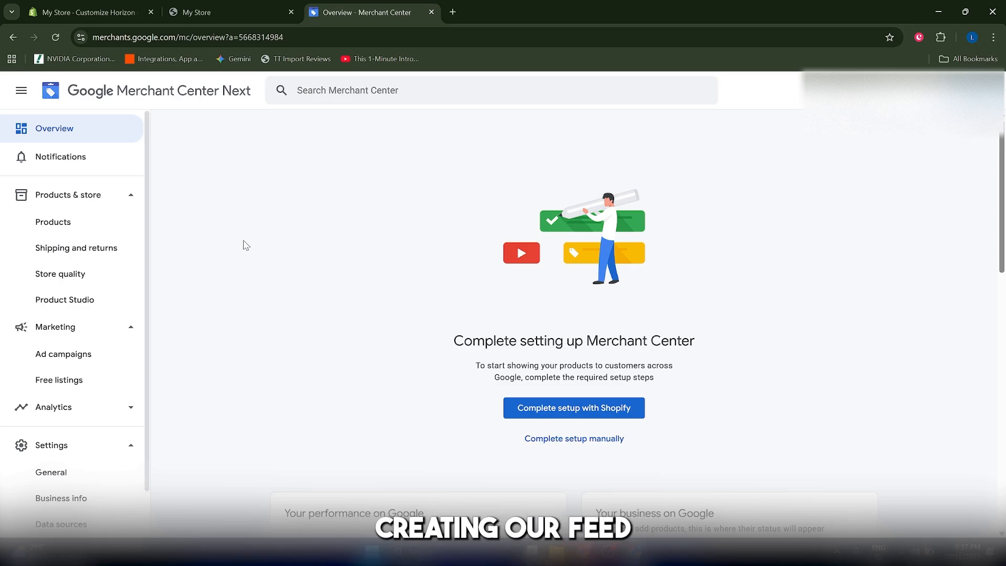
Open the empty Products list, glance at the Shopify storefront, then choose Add products
{"action": "left_click", "coordinate": [67, 231]}
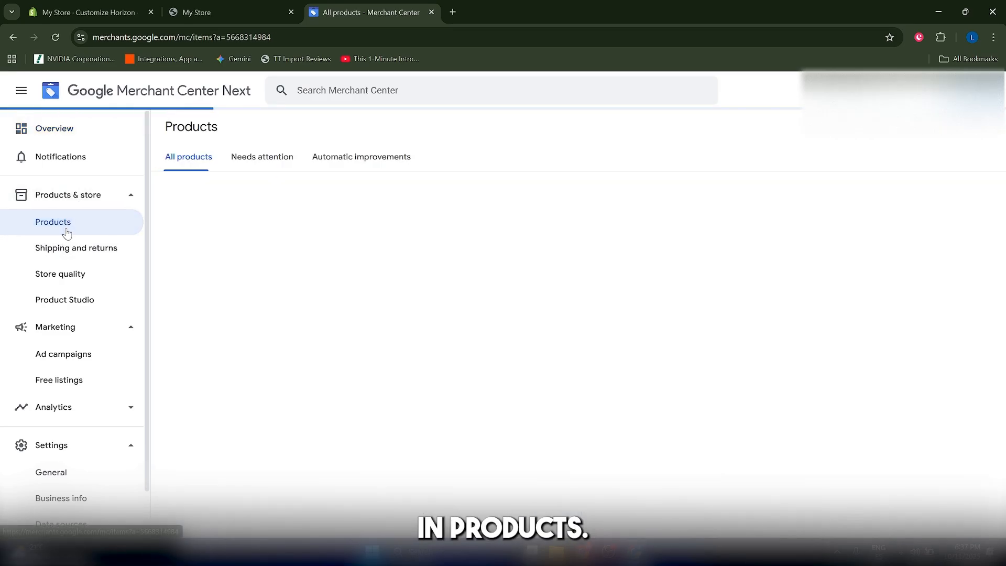
{"action": "scroll", "coordinate": [524, 325], "scroll_direction": "down", "scroll_amount": 4}
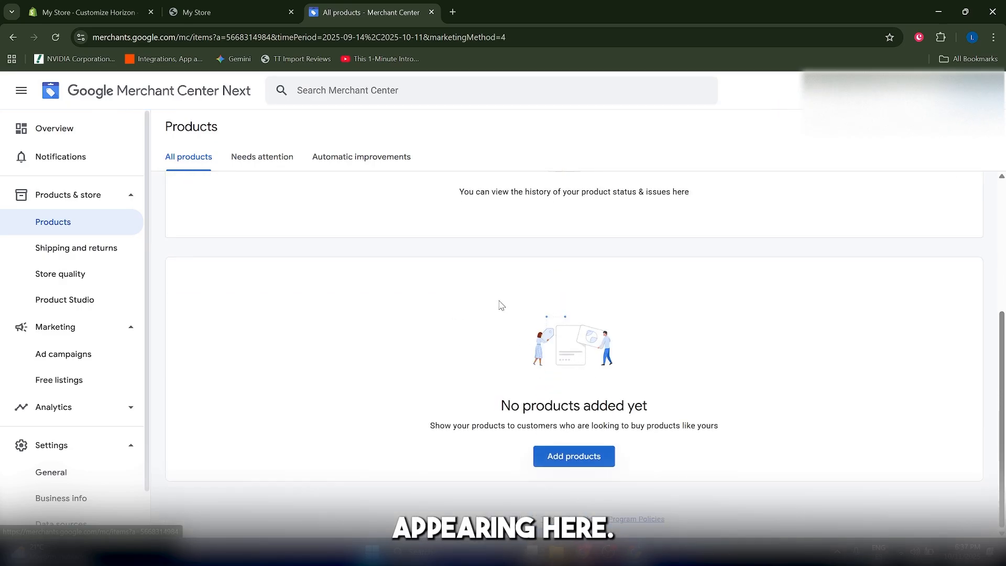
{"action": "scroll", "coordinate": [439, 278], "scroll_direction": "up", "scroll_amount": 4}
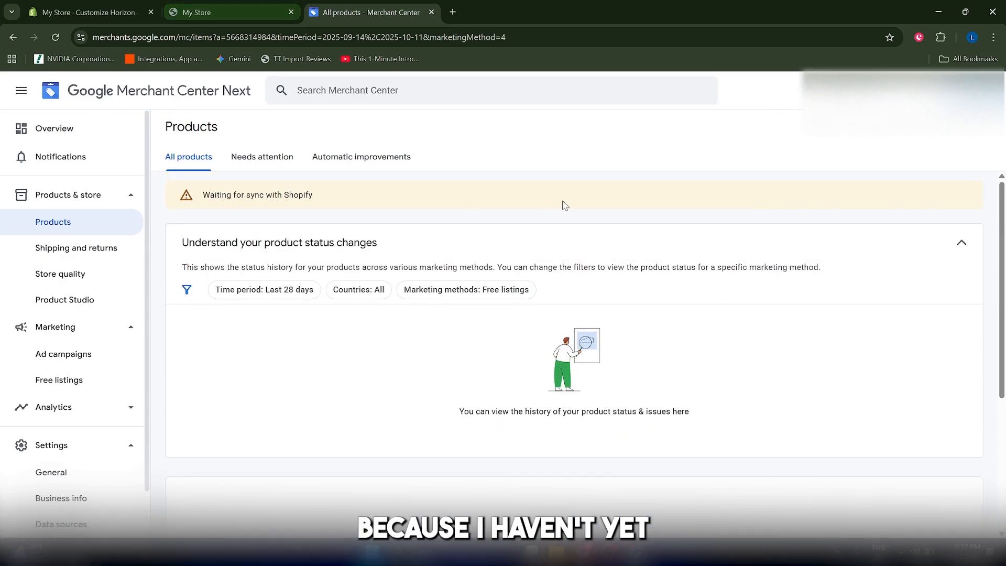
{"action": "left_click", "coordinate": [286, 7]}
{"action": "scroll", "coordinate": [383, 362], "scroll_direction": "up", "scroll_amount": 5}
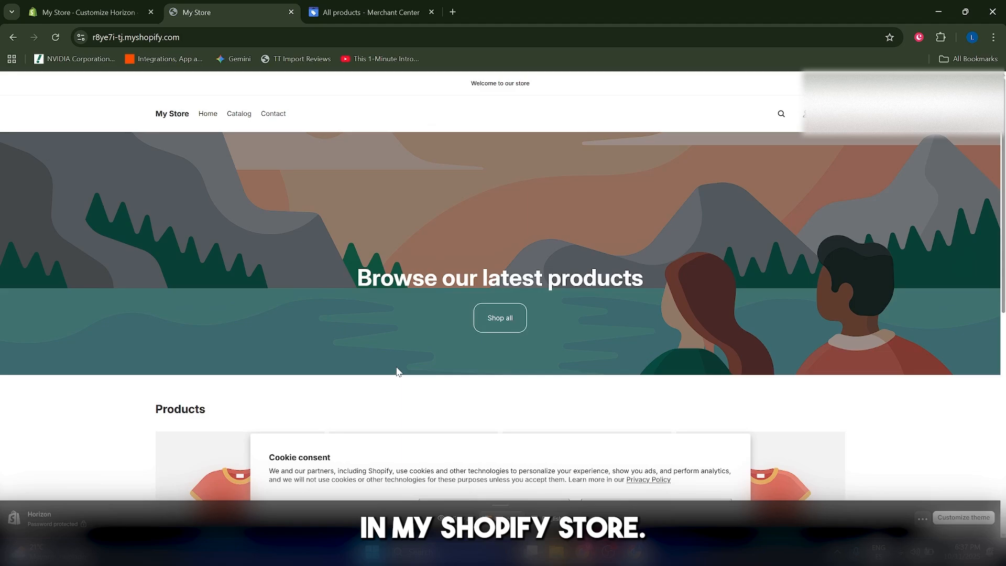
{"action": "left_click", "coordinate": [367, 6]}
{"action": "scroll", "coordinate": [472, 375], "scroll_direction": "down", "scroll_amount": 5}
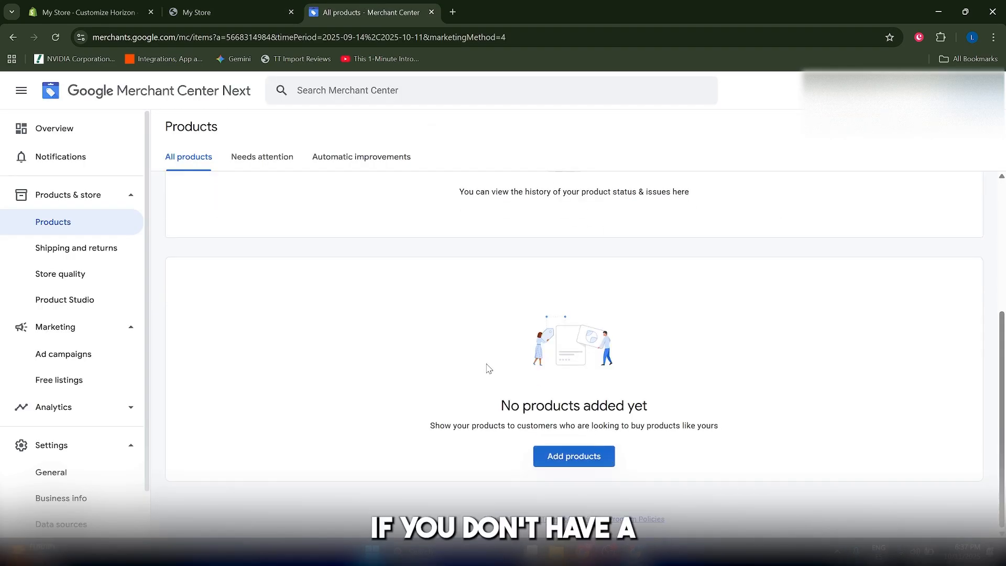
{"action": "scroll", "coordinate": [695, 337], "scroll_direction": "up", "scroll_amount": 5}
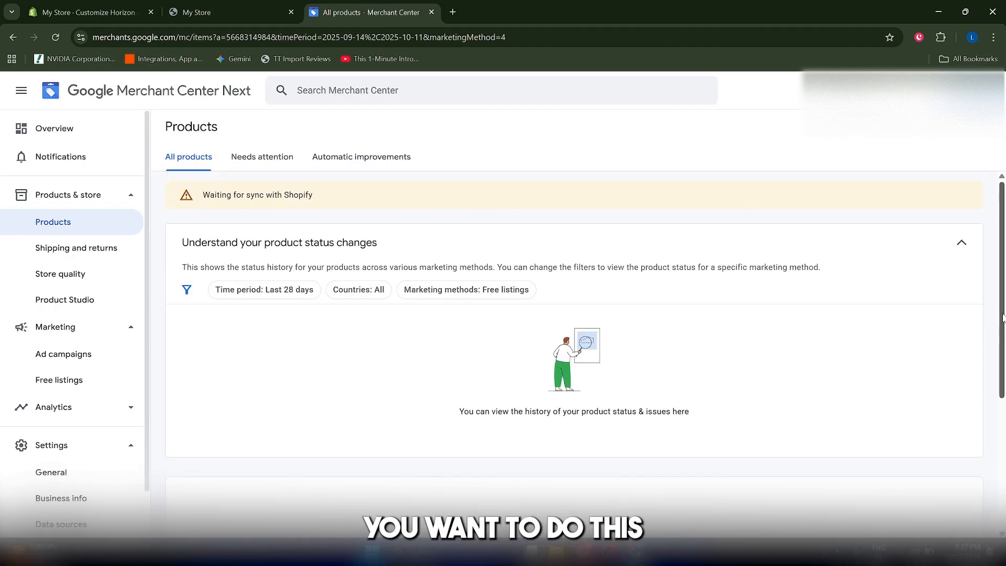
{"action": "scroll", "coordinate": [990, 452], "scroll_direction": "down", "scroll_amount": 4}
{"action": "left_click", "coordinate": [580, 456]}
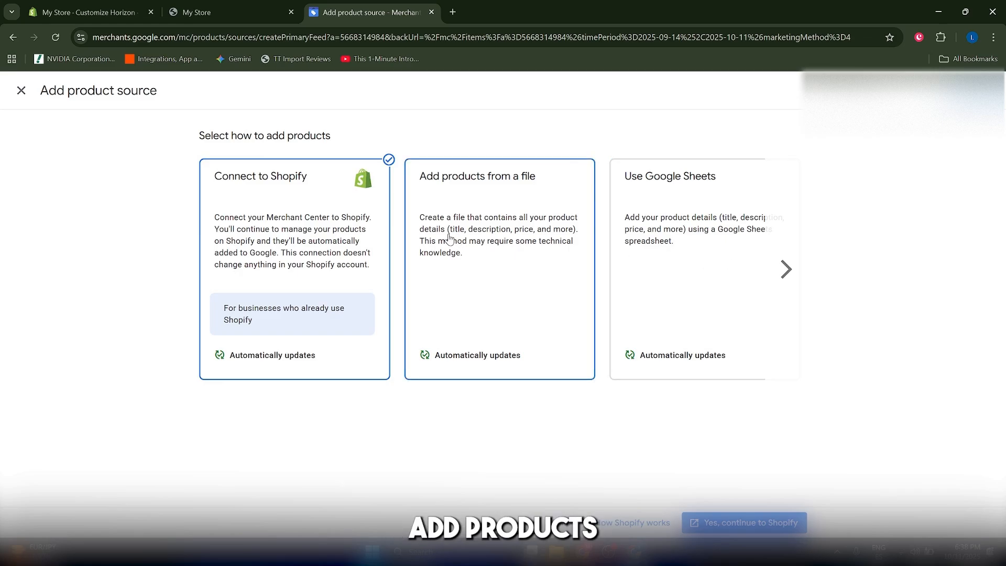
Page through the product-source options and pick 'Add products one by one' to reach the blank form
{"action": "left_click", "coordinate": [786, 270]}
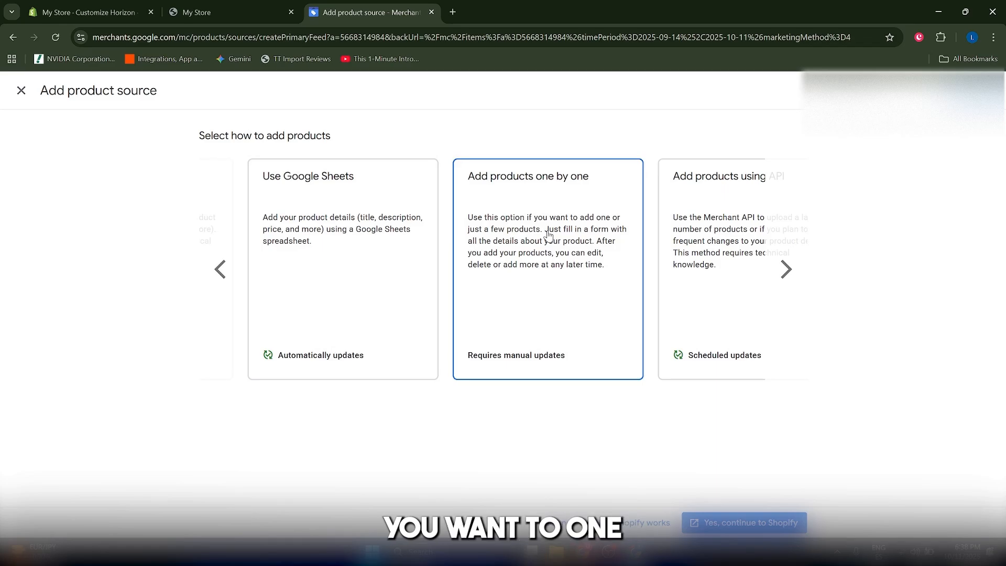
{"action": "left_click", "coordinate": [784, 268]}
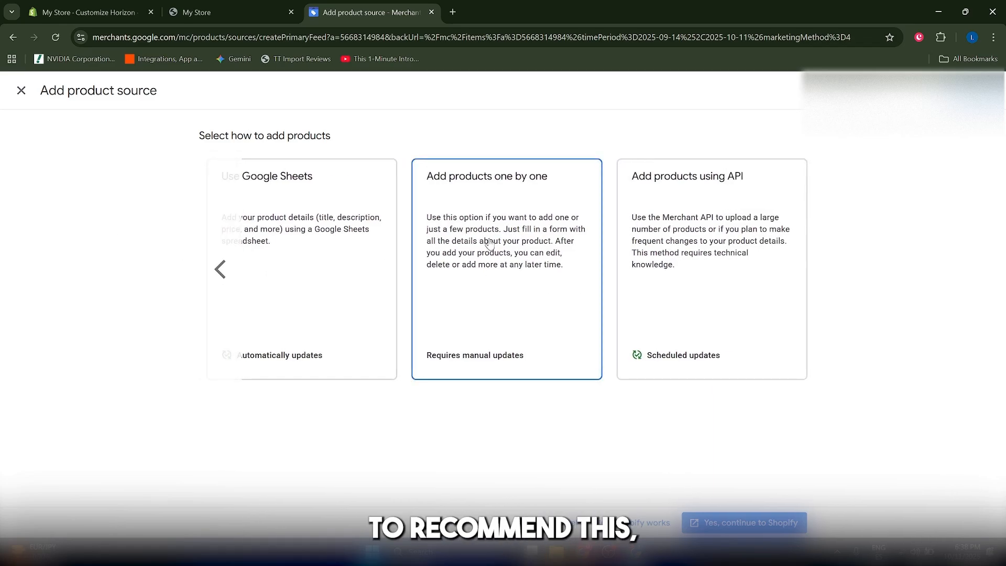
{"action": "left_click", "coordinate": [517, 264]}
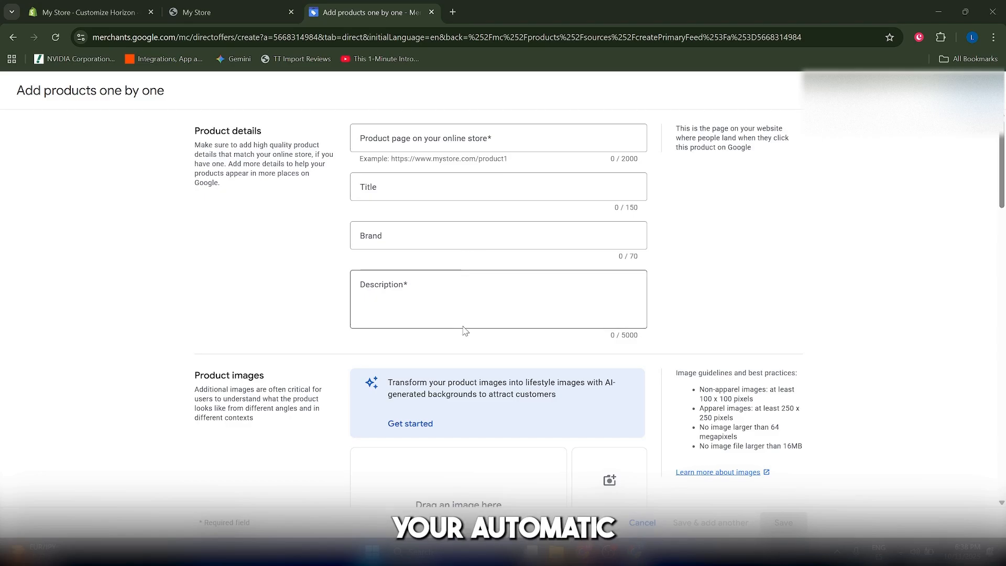
Browse the Shopify storefront's all-products and home pages to look over the T-shirts
{"action": "left_click", "coordinate": [231, 7]}
{"action": "scroll", "coordinate": [515, 308], "scroll_direction": "down", "scroll_amount": 6}
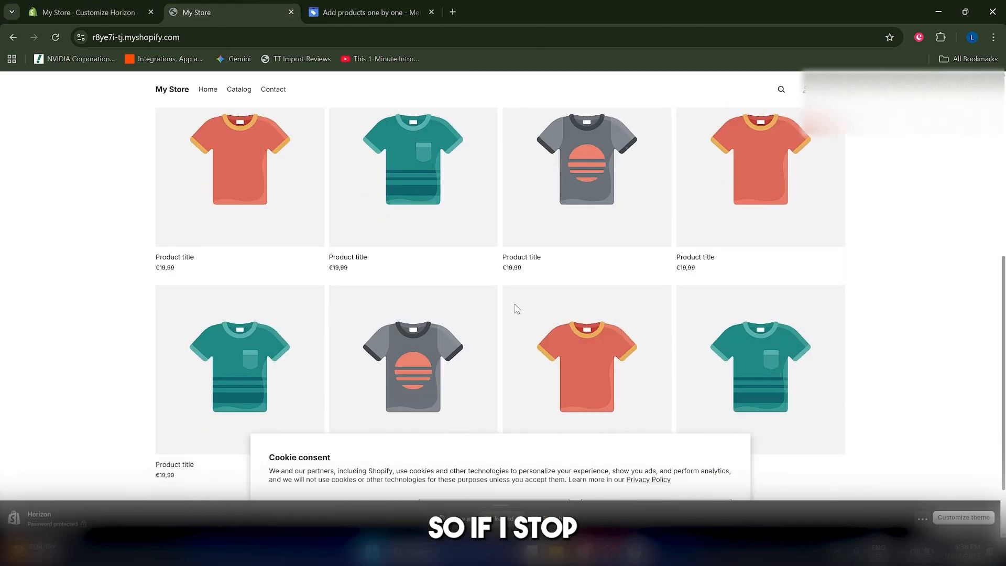
{"action": "scroll", "coordinate": [693, 301], "scroll_direction": "up", "scroll_amount": 4}
{"action": "scroll", "coordinate": [693, 300], "scroll_direction": "down", "scroll_amount": 2}
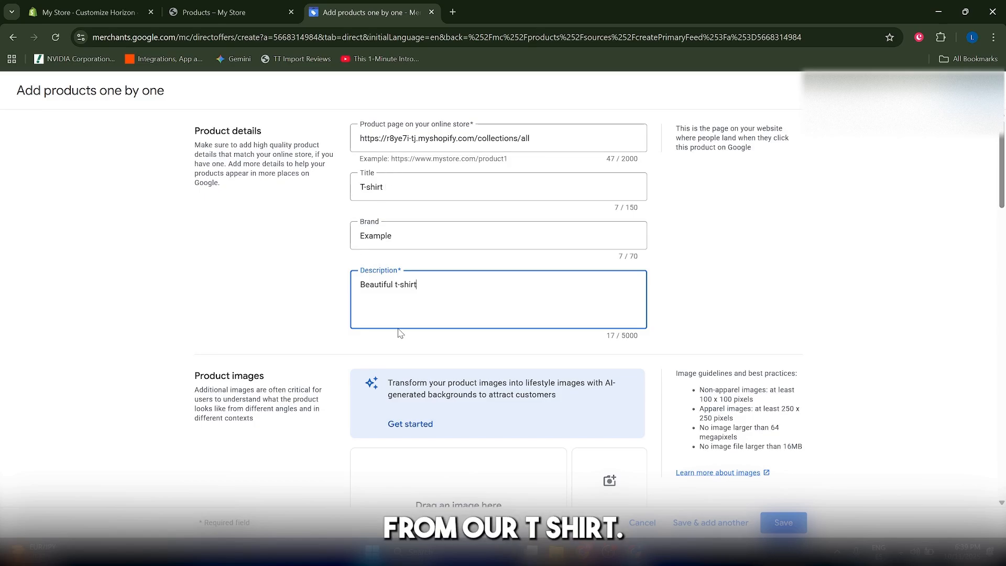
{"action": "left_click", "coordinate": [242, 4]}
{"action": "left_click", "coordinate": [196, 117]}
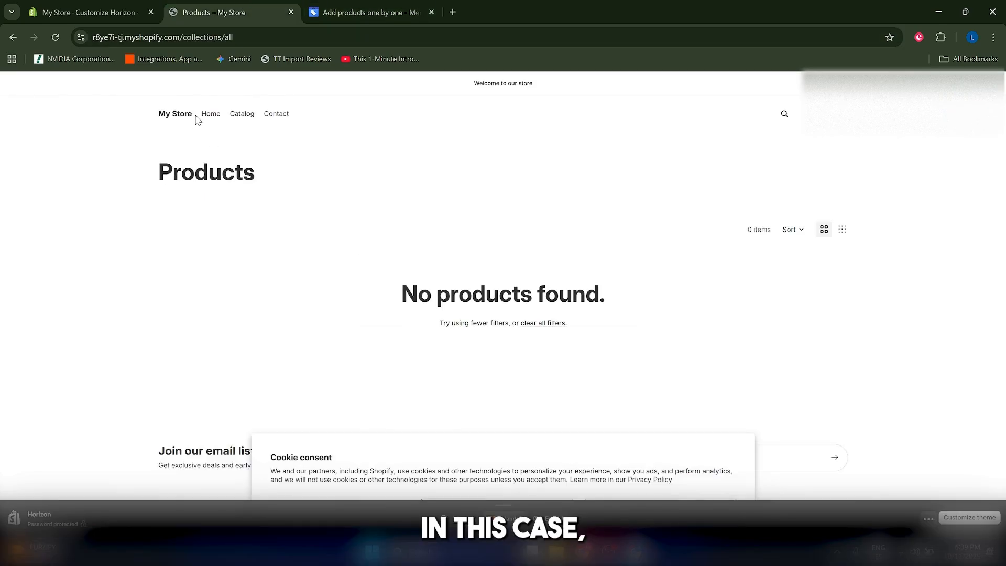
{"action": "left_click", "coordinate": [208, 113]}
{"action": "scroll", "coordinate": [299, 224], "scroll_direction": "down", "scroll_amount": 4}
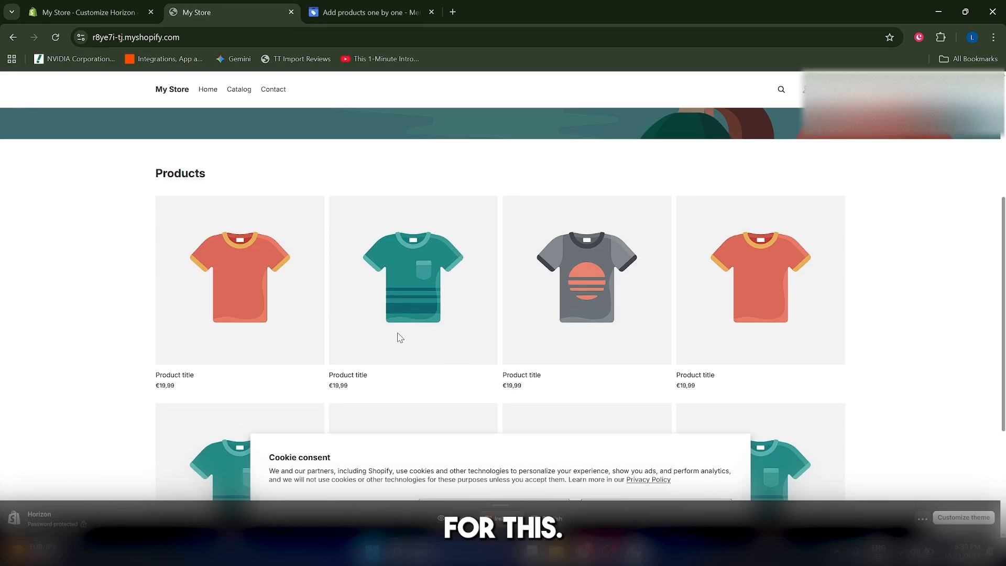
{"action": "scroll", "coordinate": [419, 315], "scroll_direction": "down", "scroll_amount": 2}
{"action": "scroll", "coordinate": [753, 321], "scroll_direction": "down", "scroll_amount": 2}
{"action": "scroll", "coordinate": [701, 318], "scroll_direction": "up", "scroll_amount": 5}
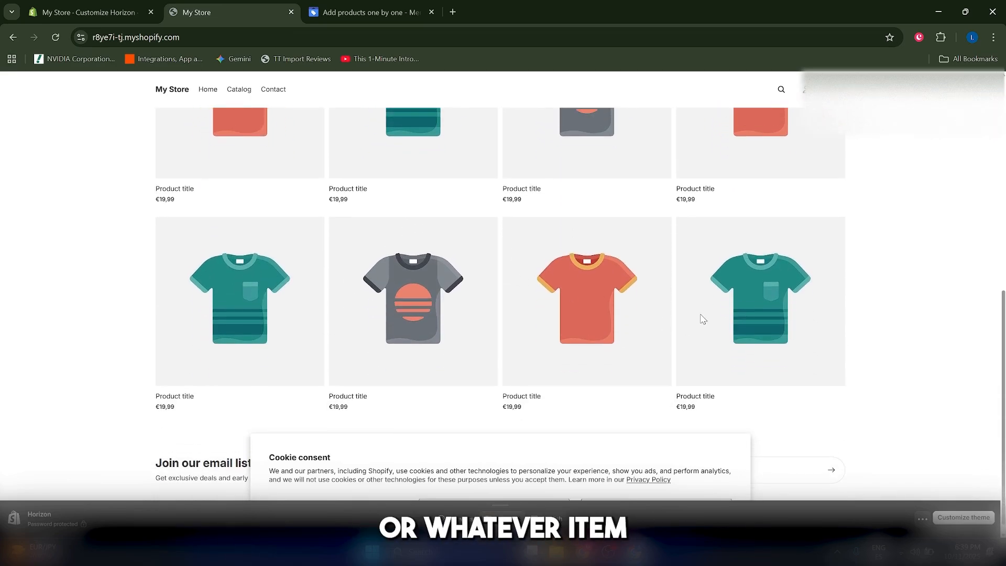
Back on the product form, upload the white T-shirt photo under Product images as the main image
{"action": "left_click", "coordinate": [367, 12]}
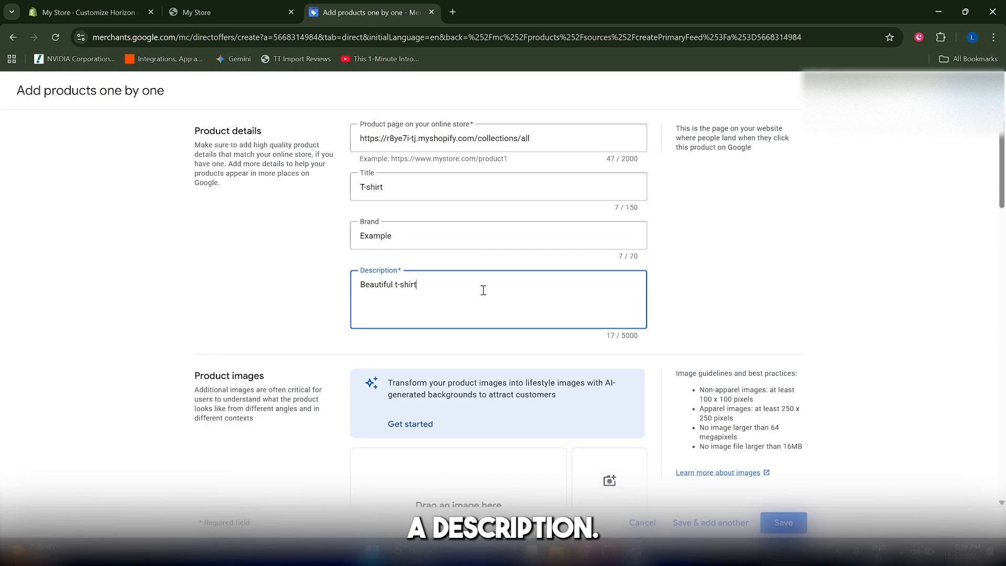
{"action": "scroll", "coordinate": [721, 294], "scroll_direction": "down", "scroll_amount": 5}
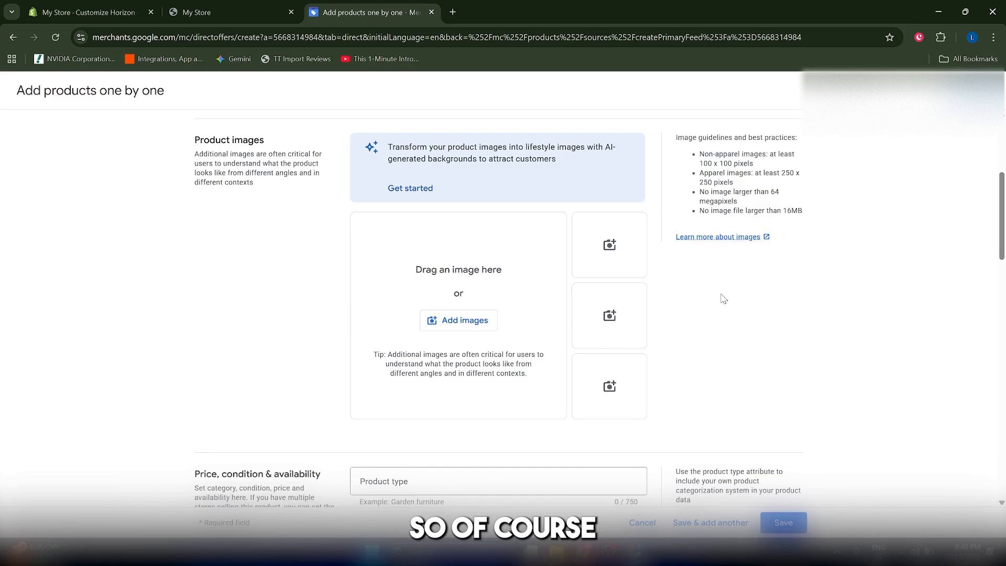
{"action": "scroll", "coordinate": [723, 299], "scroll_direction": "up", "scroll_amount": 7}
{"action": "scroll", "coordinate": [1002, 220], "scroll_direction": "down", "scroll_amount": 7}
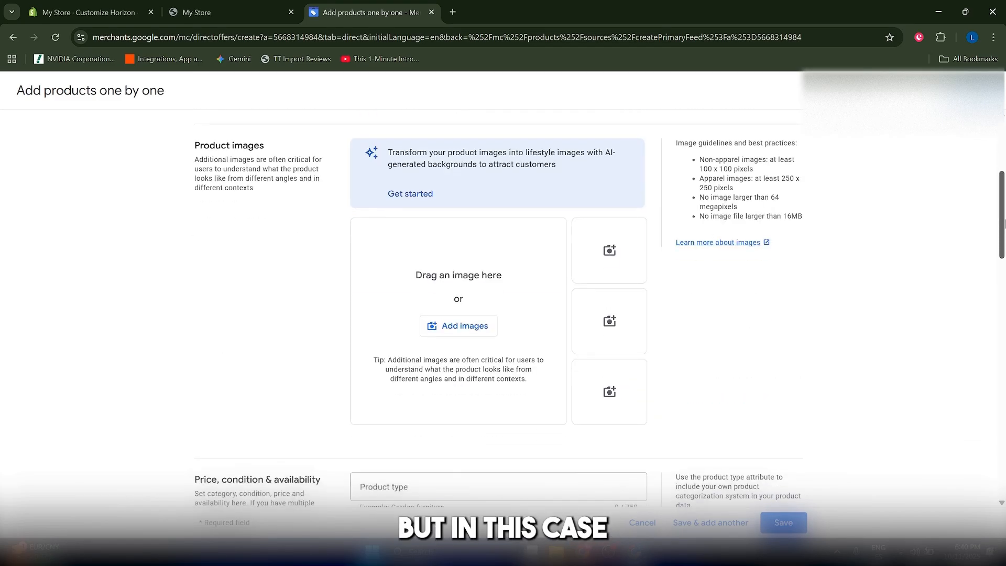
{"action": "scroll", "coordinate": [1002, 222], "scroll_direction": "down", "scroll_amount": 8}
{"action": "scroll", "coordinate": [550, 315], "scroll_direction": "up", "scroll_amount": 9}
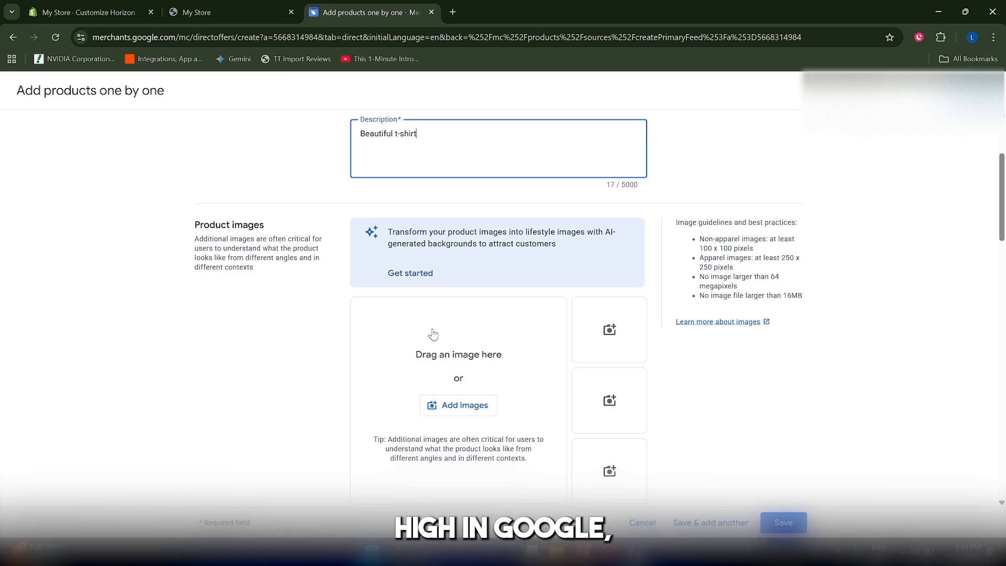
{"action": "scroll", "coordinate": [382, 335], "scroll_direction": "down", "scroll_amount": 2}
{"action": "scroll", "coordinate": [422, 331], "scroll_direction": "up", "scroll_amount": 1}
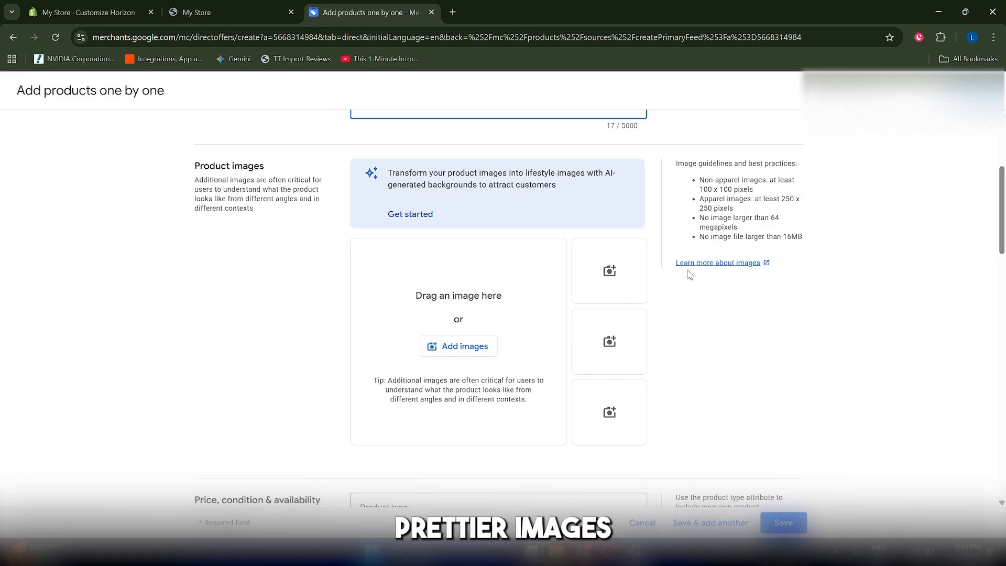
{"action": "scroll", "coordinate": [454, 226], "scroll_direction": "up", "scroll_amount": 1}
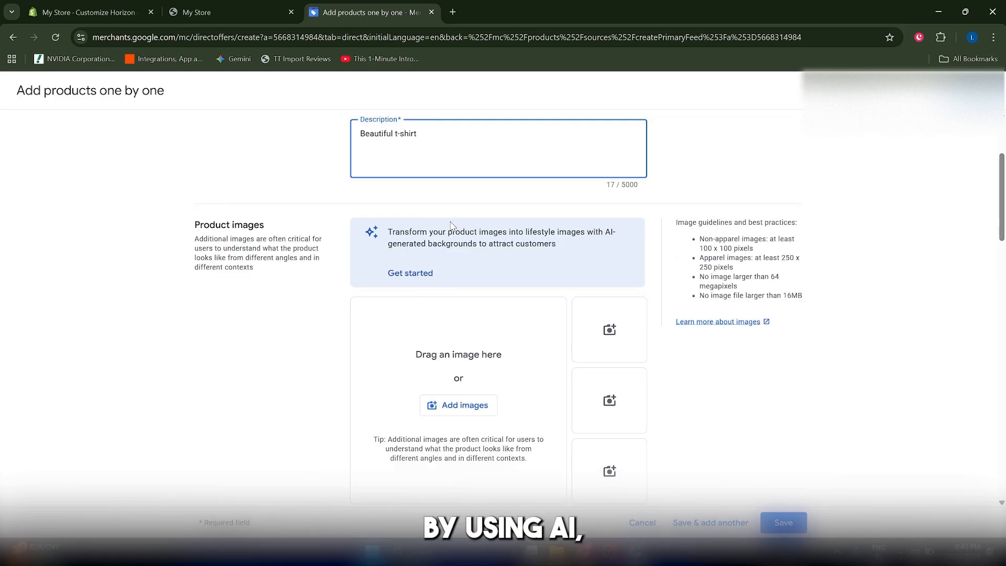
{"action": "scroll", "coordinate": [453, 227], "scroll_direction": "down", "scroll_amount": 1}
{"action": "scroll", "coordinate": [454, 226], "scroll_direction": "up", "scroll_amount": 1}
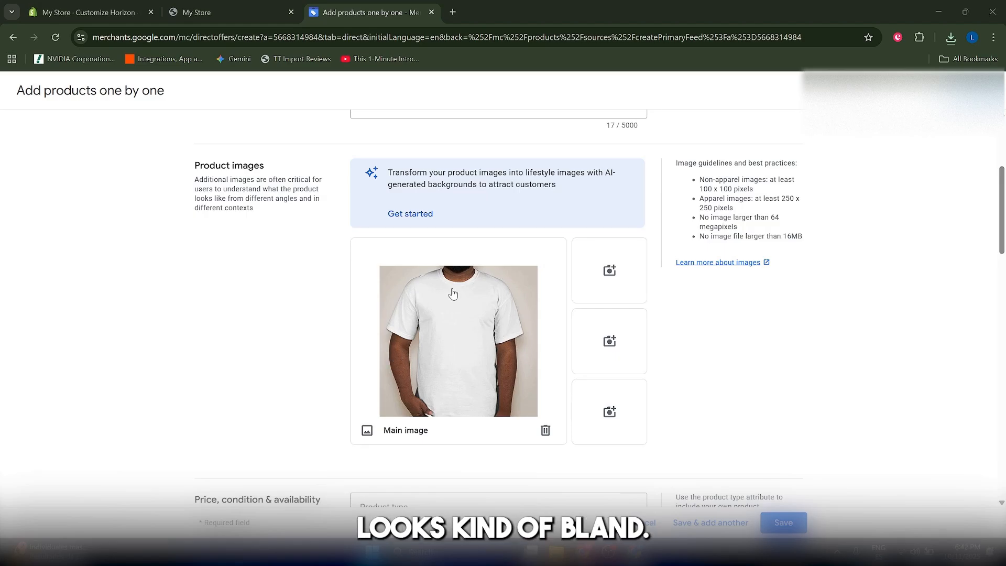
Upscale the white T-shirt photo with Increase resolution, compare before/after, and add the result to the product
{"action": "left_click", "coordinate": [416, 220]}
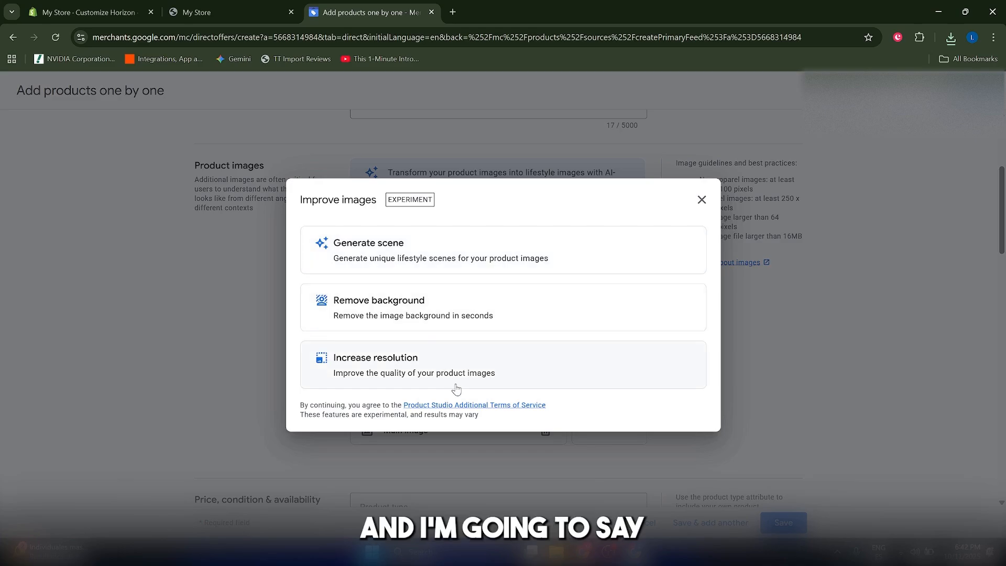
{"action": "left_click", "coordinate": [426, 381]}
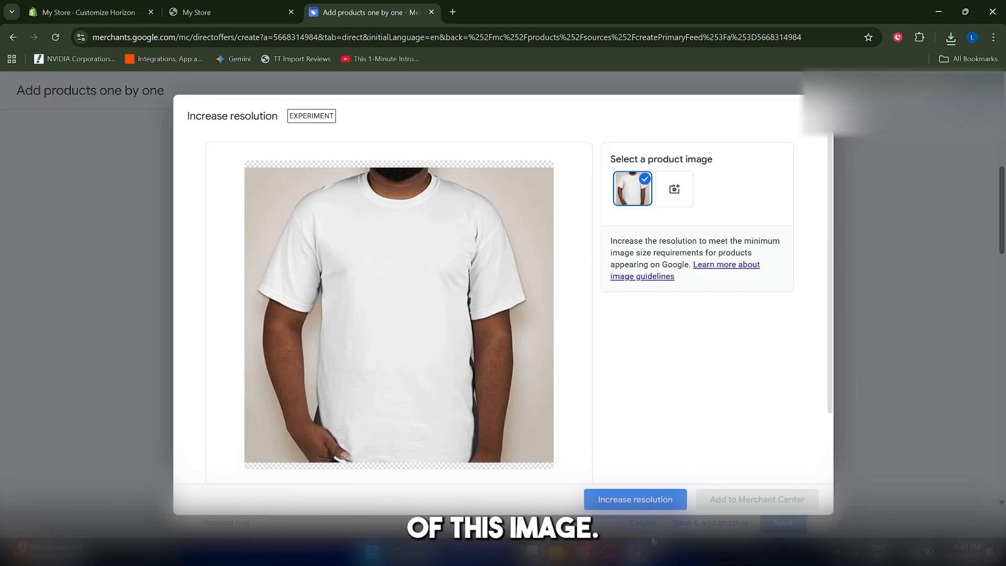
{"action": "left_click", "coordinate": [648, 502]}
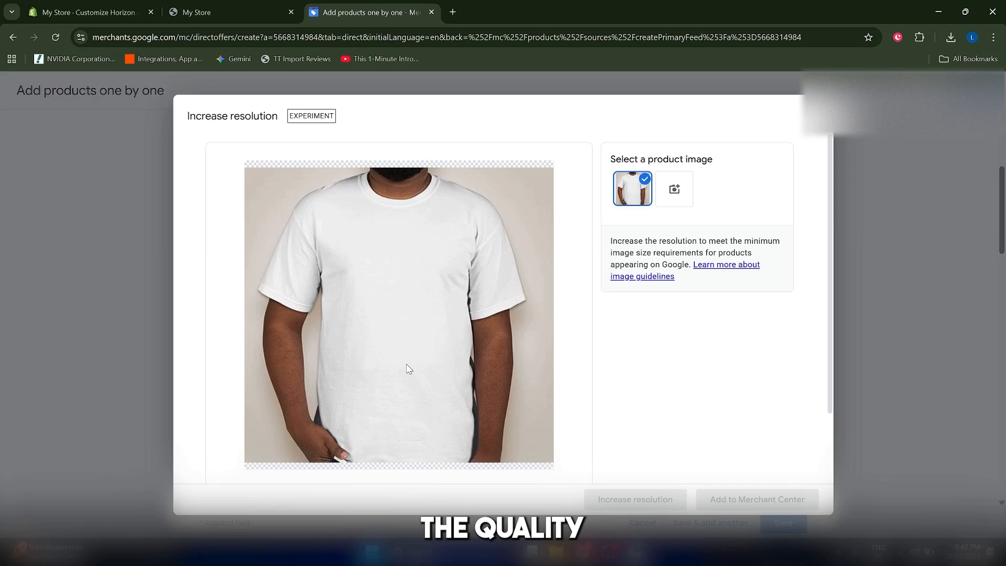
{"action": "left_click_drag", "start_coordinate": [404, 329], "coordinate": [236, 322]}
{"action": "left_click", "coordinate": [778, 495]}
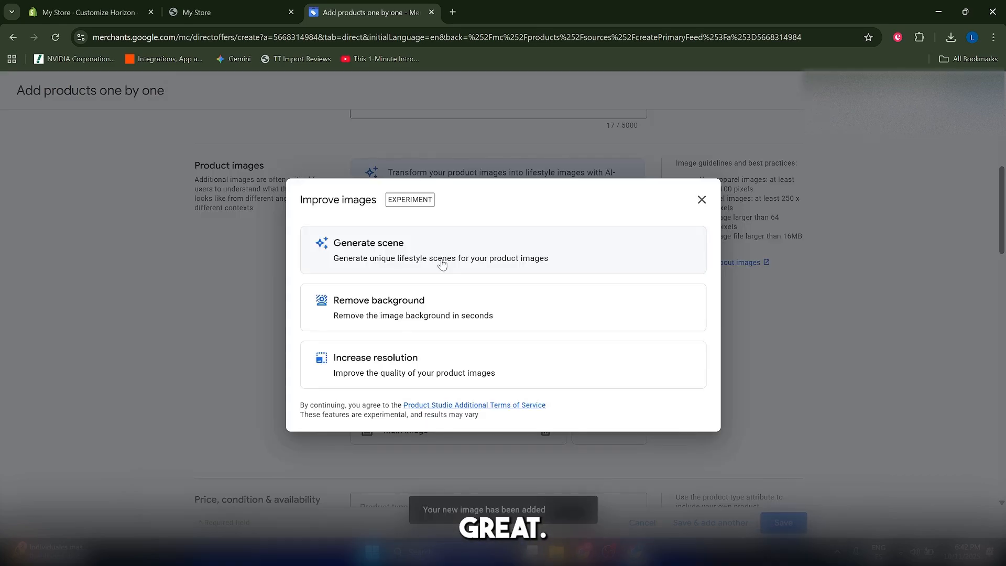
Start Generate scene and describe the product as 'A white t-shirt'
{"action": "left_click", "coordinate": [389, 261]}
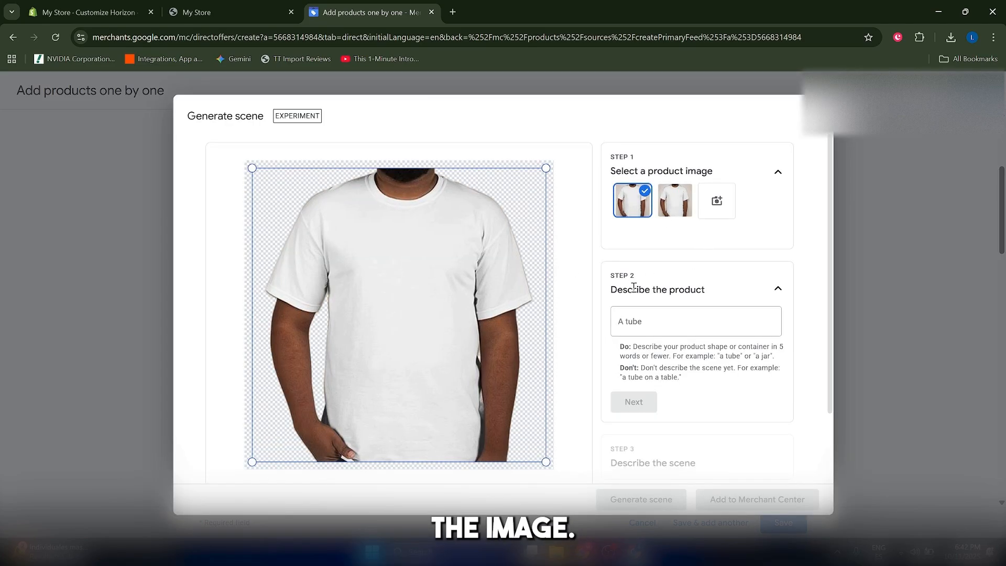
{"action": "left_click", "coordinate": [646, 322]}
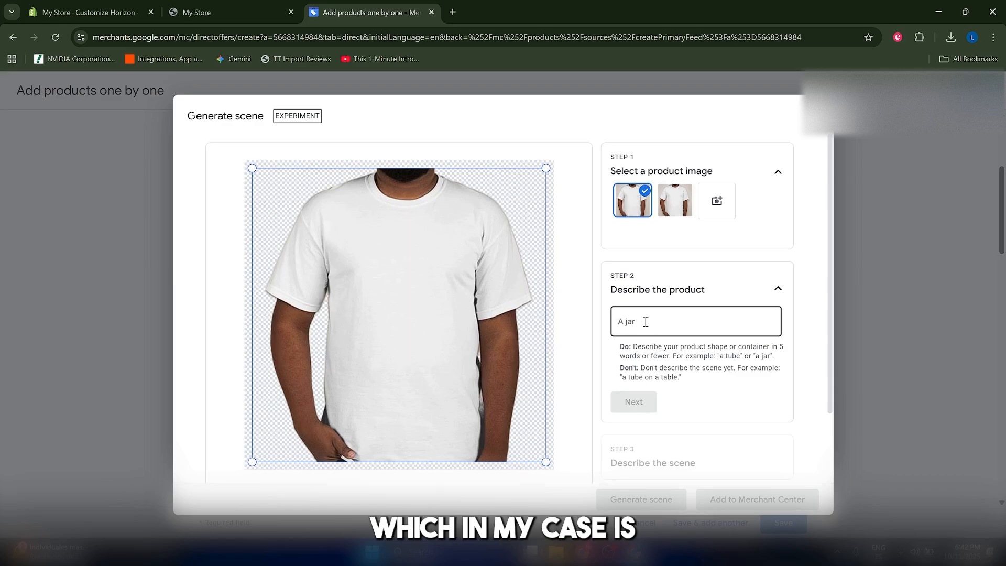
{"action": "type", "text": "A t-s"}
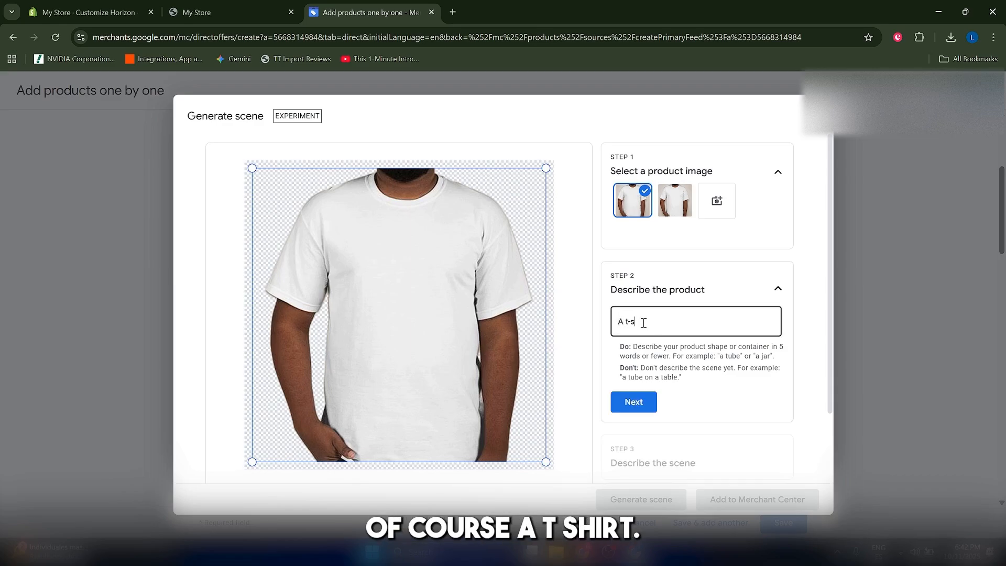
{"action": "key", "text": "BackSpace"}
{"action": "key", "text": "BackSpace"}
{"action": "key", "text": "BackSpace"}
{"action": "type", "text": "white t-"}
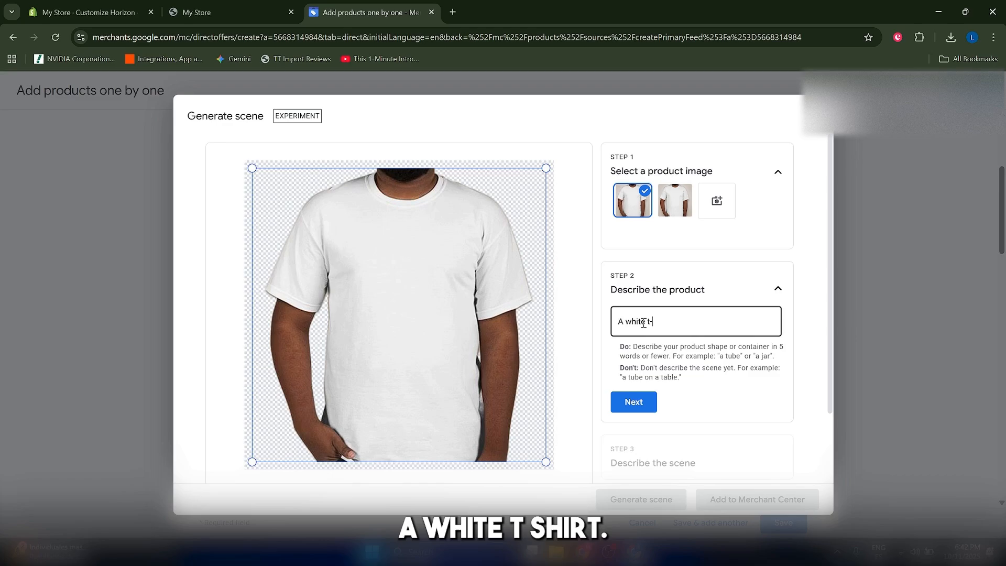
{"action": "left_click", "coordinate": [634, 402]}
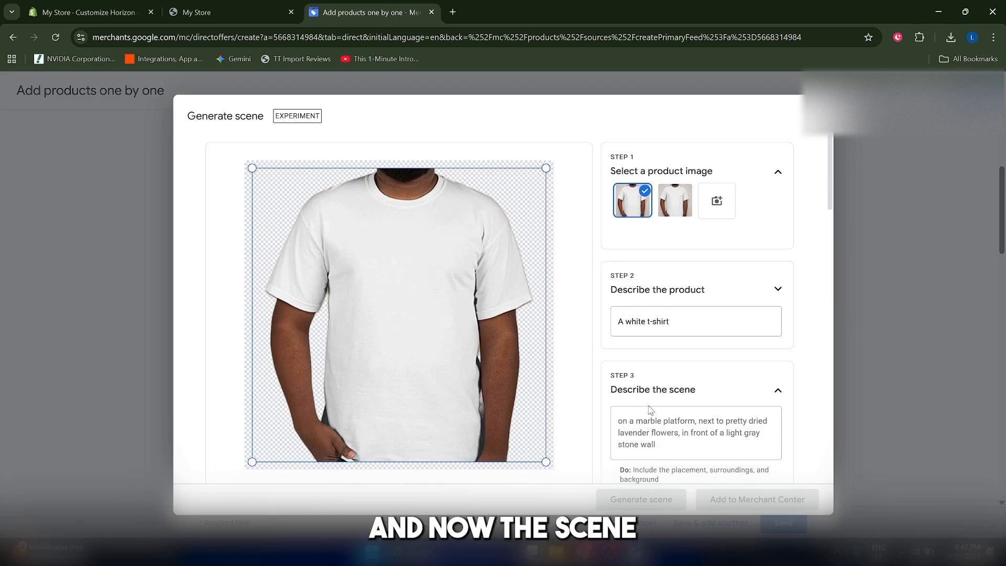
Generate scenes from 'a tropical scene' and add the beach image with the T-shirt on a platform
{"action": "scroll", "coordinate": [669, 401], "scroll_direction": "down", "scroll_amount": 2}
{"action": "left_click", "coordinate": [669, 325]}
{"action": "type", "text": "a"}
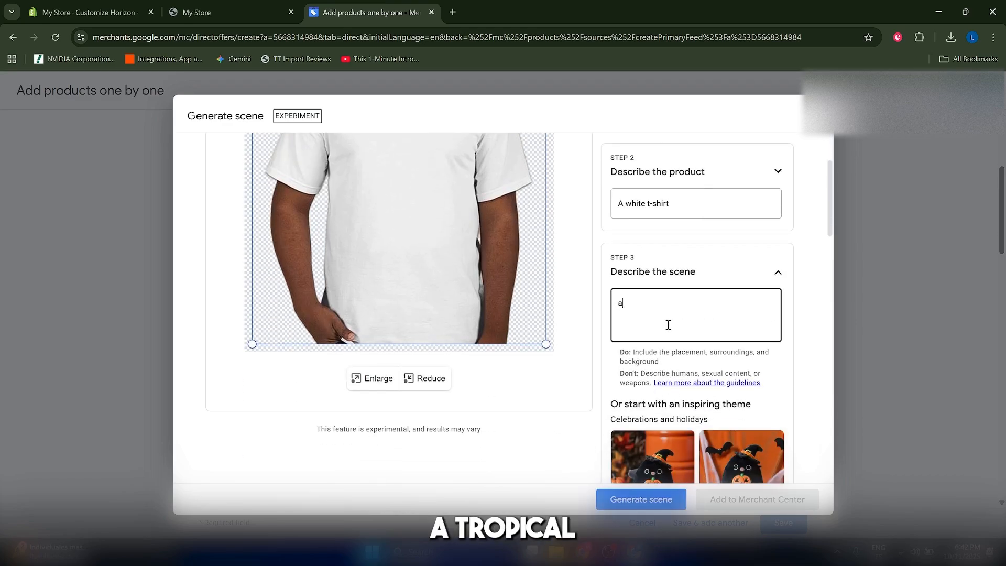
{"action": "type", "text": " tropical scene"}
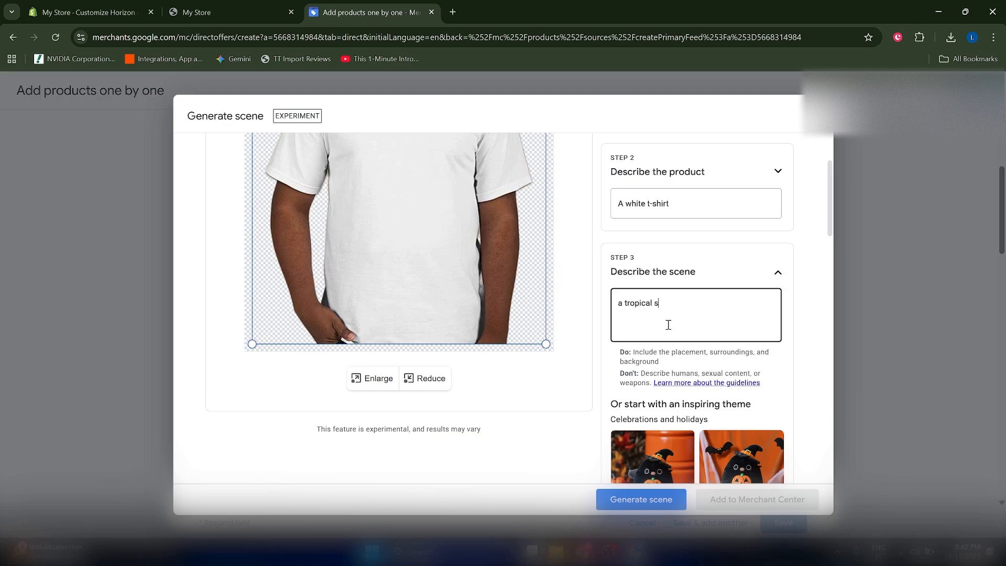
{"action": "left_click", "coordinate": [642, 499]}
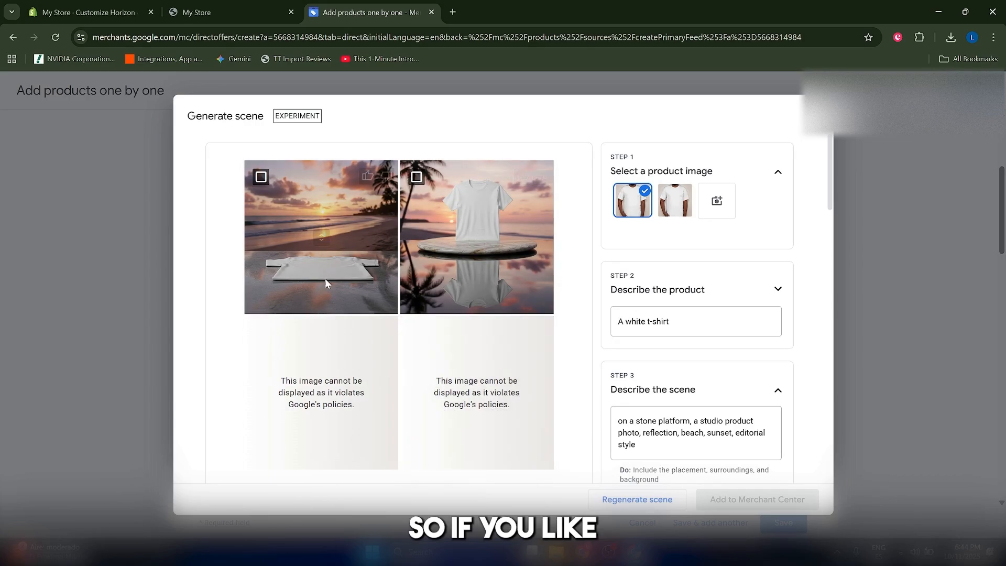
{"action": "left_click", "coordinate": [414, 178]}
{"action": "left_click", "coordinate": [764, 499]}
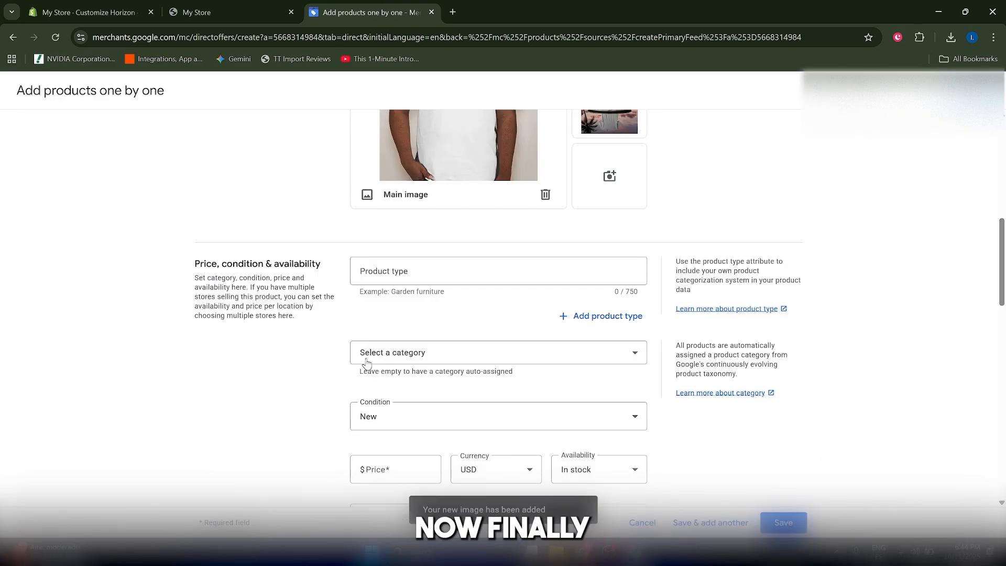
Enter a $25 price, check the New condition and In stock fields, and save the T-shirt
{"action": "scroll", "coordinate": [367, 361], "scroll_direction": "down", "scroll_amount": 1}
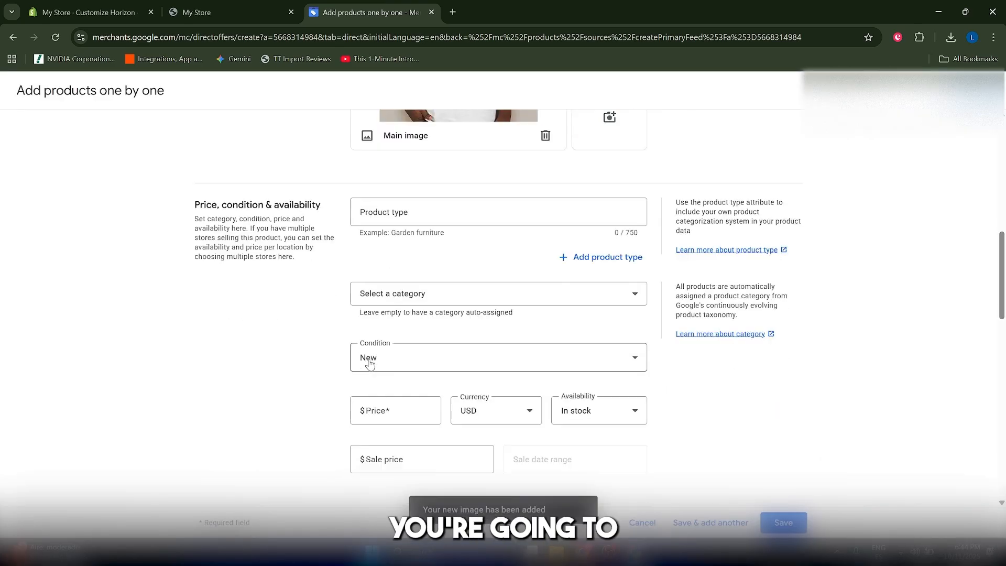
{"action": "left_click", "coordinate": [408, 408]}
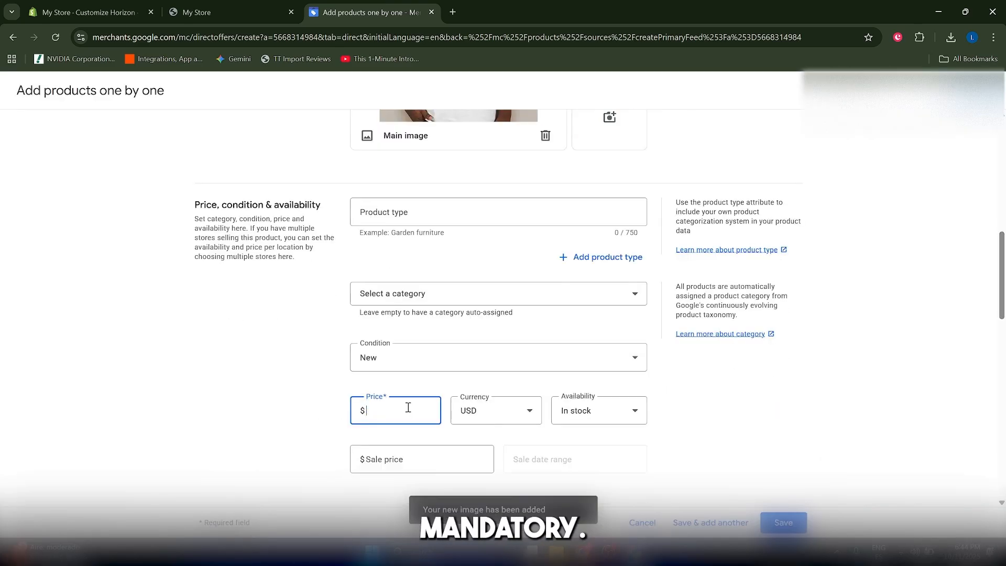
{"action": "scroll", "coordinate": [408, 407], "scroll_direction": "down", "scroll_amount": 5}
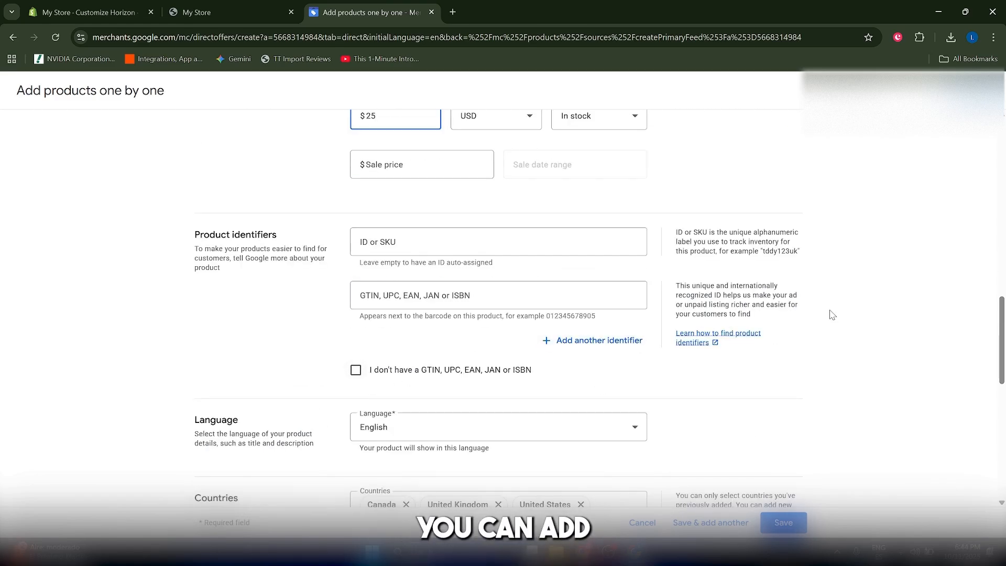
{"action": "scroll", "coordinate": [519, 402], "scroll_direction": "down", "scroll_amount": 2}
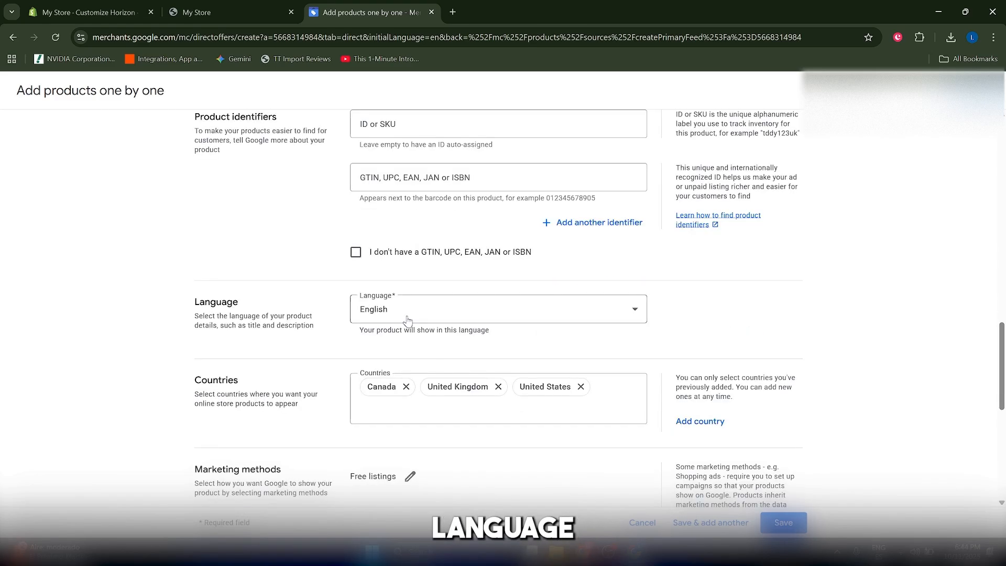
{"action": "scroll", "coordinate": [376, 367], "scroll_direction": "down", "scroll_amount": 7}
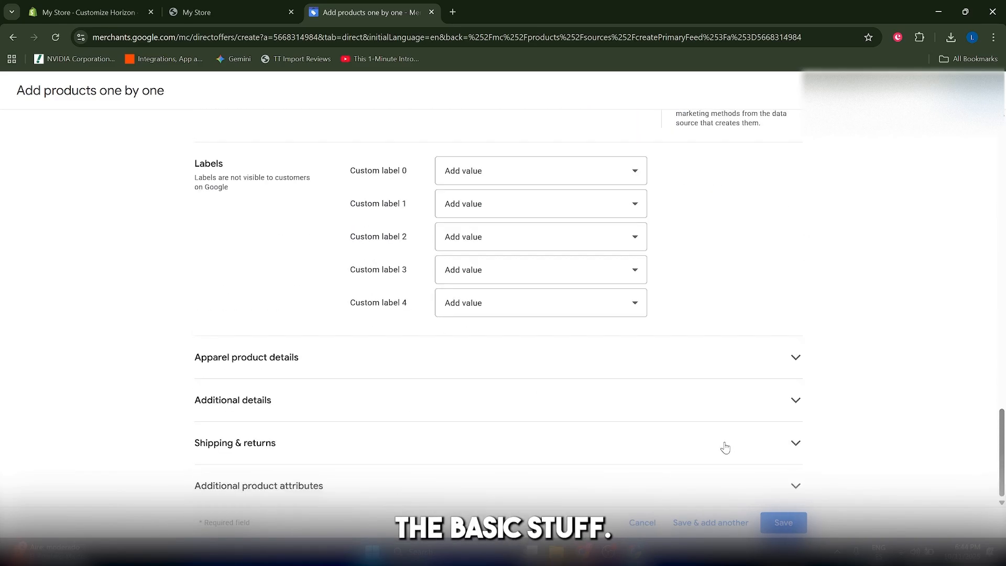
{"action": "left_click", "coordinate": [772, 522]}
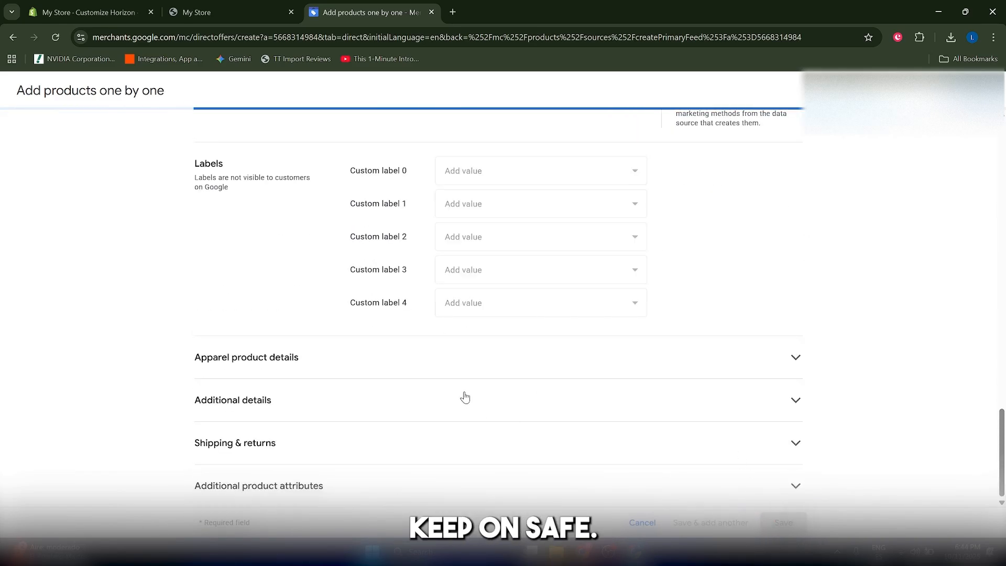
Review the saved T-shirt's Product details page, then check Needs attention for issues
{"action": "scroll", "coordinate": [699, 374], "scroll_direction": "down", "scroll_amount": 3}
{"action": "scroll", "coordinate": [698, 374], "scroll_direction": "up", "scroll_amount": 3}
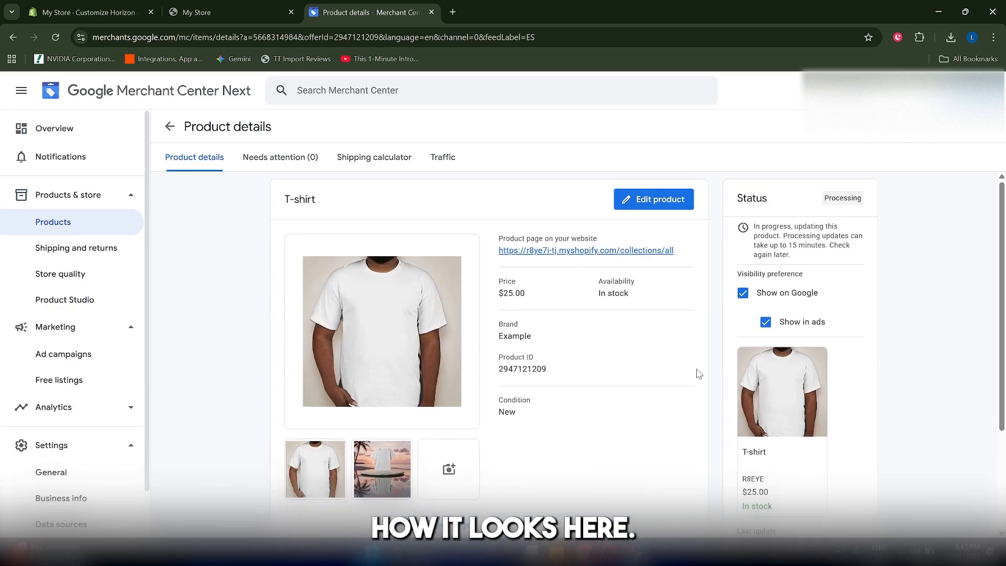
{"action": "scroll", "coordinate": [699, 374], "scroll_direction": "down", "scroll_amount": 3}
{"action": "scroll", "coordinate": [756, 376], "scroll_direction": "up", "scroll_amount": 3}
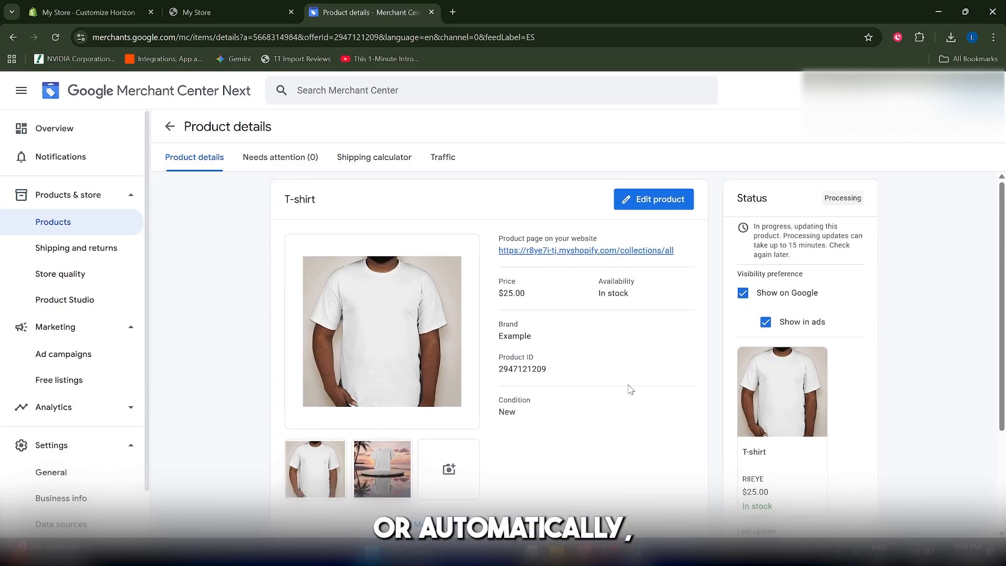
{"action": "scroll", "coordinate": [653, 342], "scroll_direction": "down", "scroll_amount": 3}
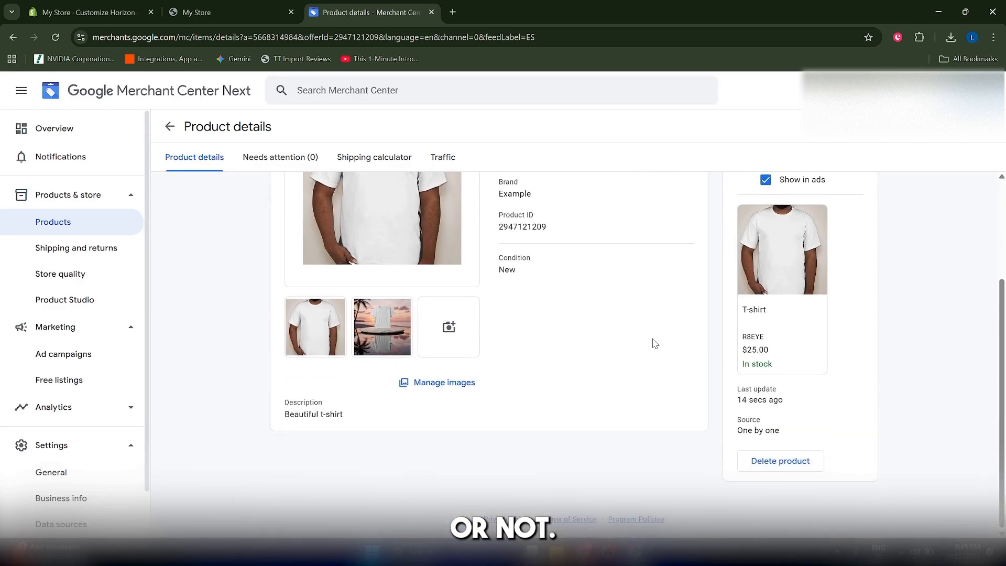
{"action": "scroll", "coordinate": [647, 348], "scroll_direction": "up", "scroll_amount": 3}
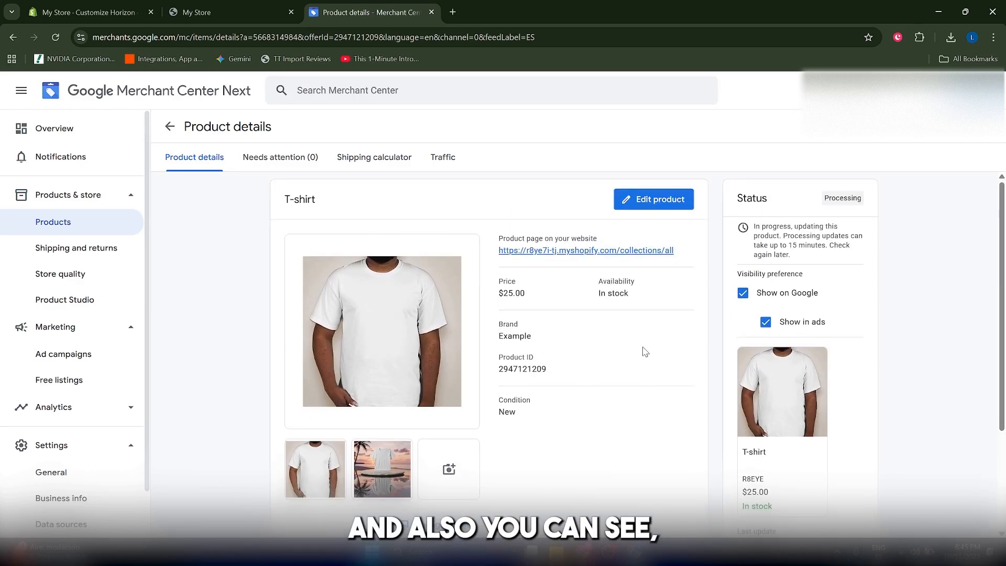
{"action": "scroll", "coordinate": [645, 352], "scroll_direction": "down", "scroll_amount": 3}
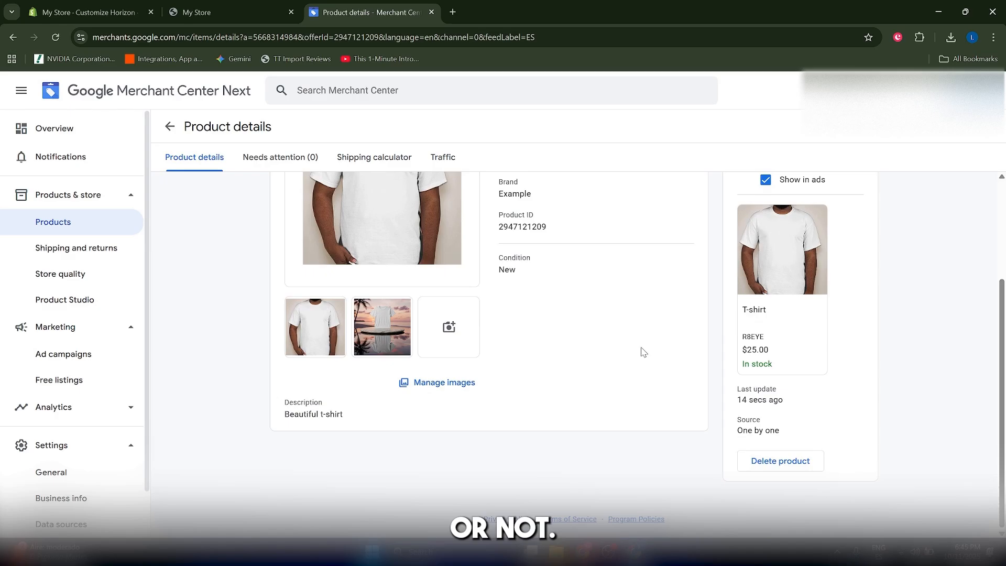
{"action": "scroll", "coordinate": [645, 352], "scroll_direction": "up", "scroll_amount": 3}
{"action": "left_click", "coordinate": [257, 157]}
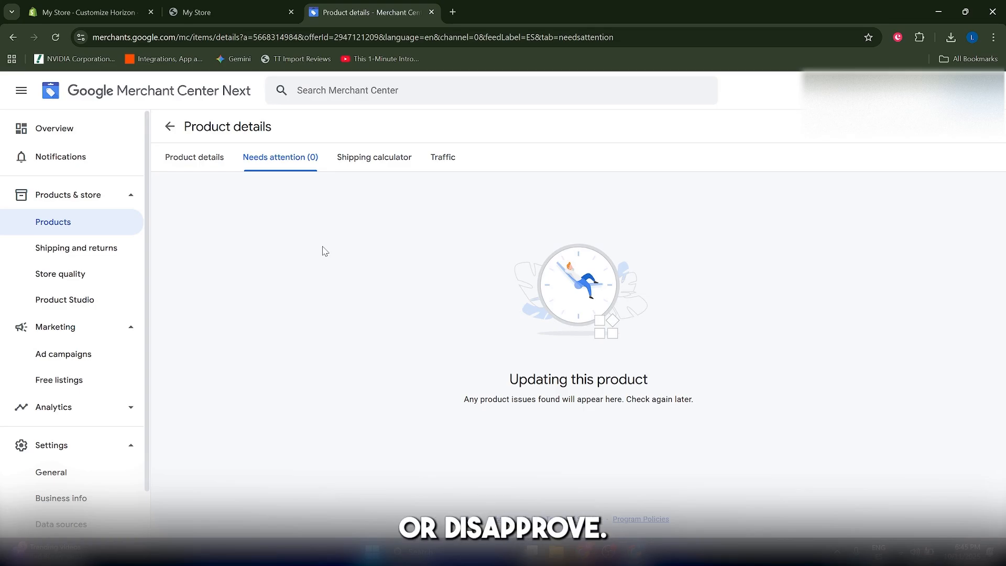
Recheck the details and Needs attention, confirming no issues, then return to Overview
{"action": "left_click", "coordinate": [187, 163]}
{"action": "scroll", "coordinate": [841, 360], "scroll_direction": "down", "scroll_amount": 3}
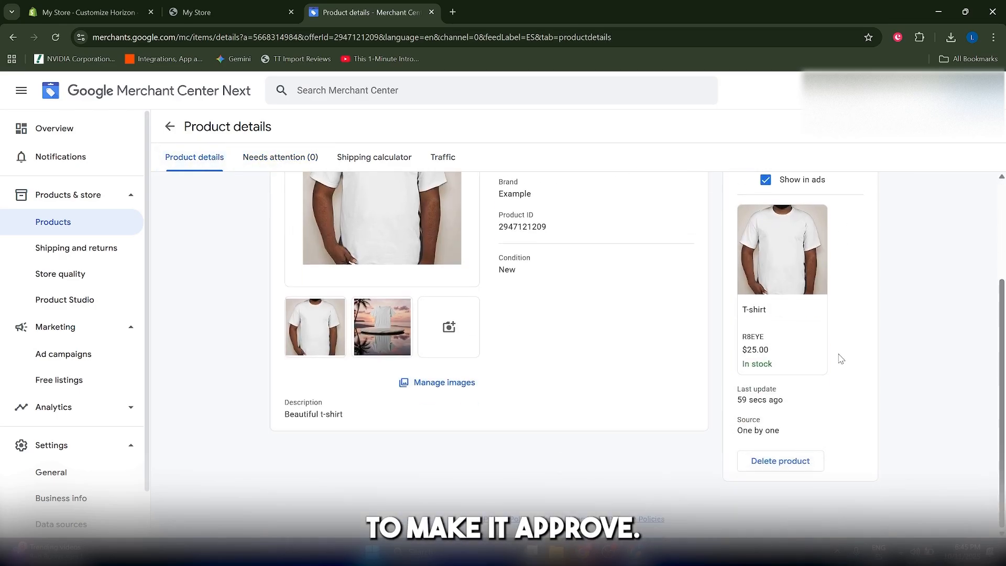
{"action": "scroll", "coordinate": [802, 373], "scroll_direction": "up", "scroll_amount": 3}
{"action": "left_click", "coordinate": [283, 160]}
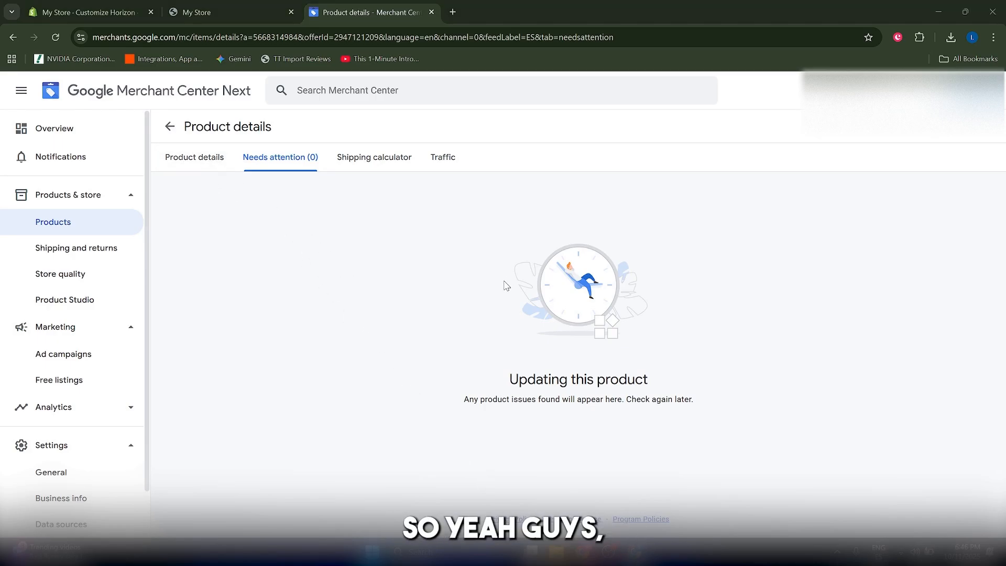
{"action": "left_click", "coordinate": [91, 137]}
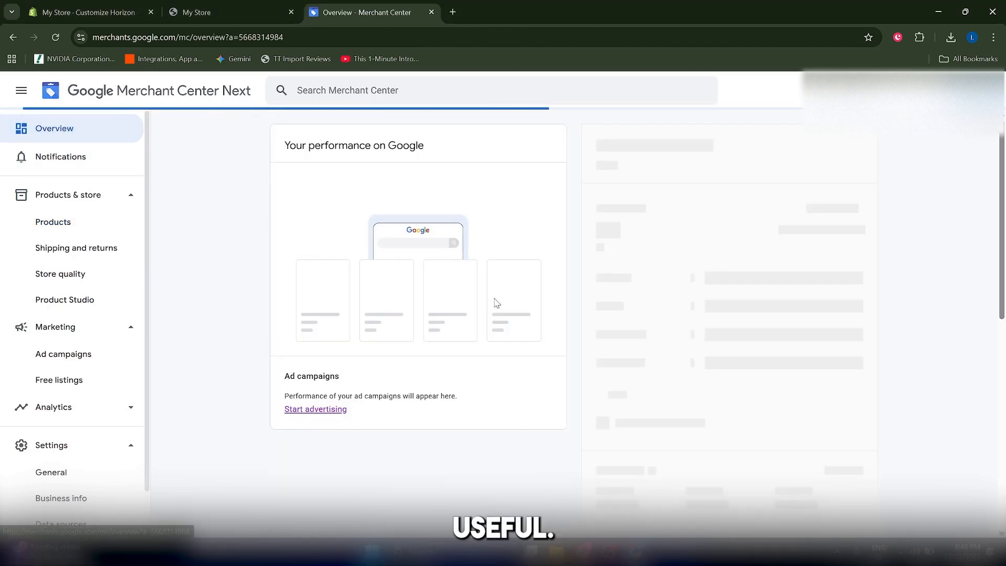